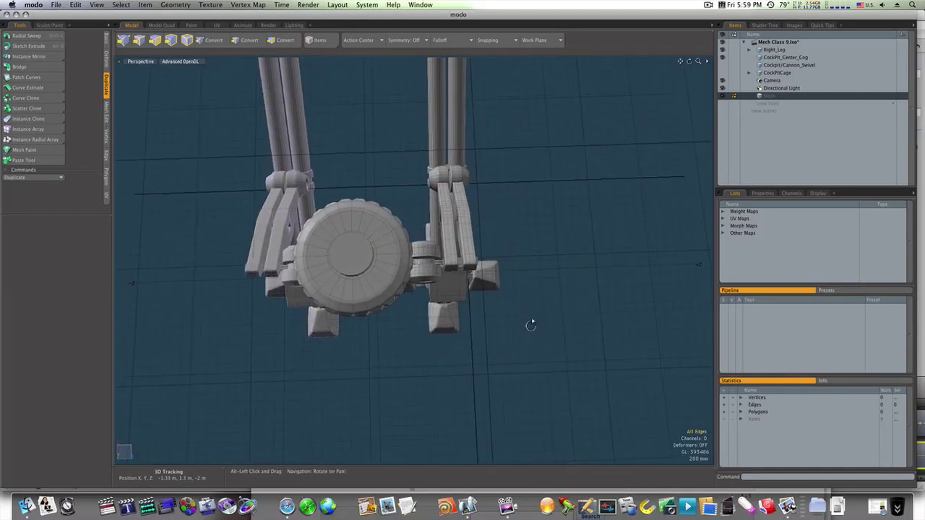
Draw a flat cylinder disc centred over the round cockpit cog, about 1.04 by 1.05 m in radius
alt+drag(467, 326, 458, 316)
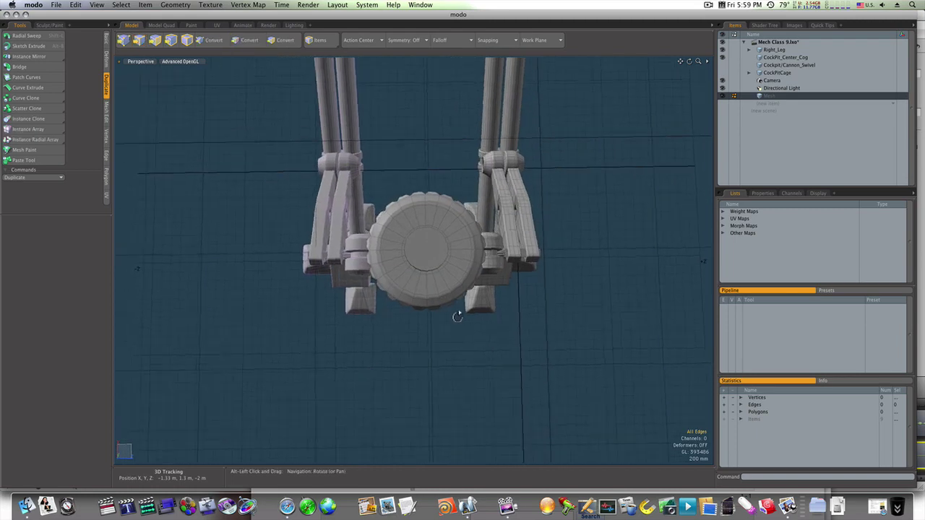
click(107, 39)
click(41, 39)
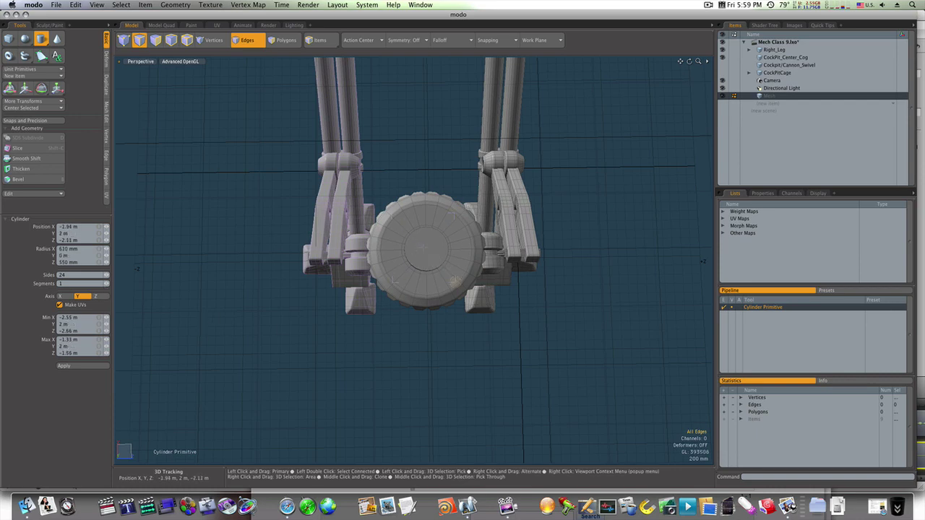
drag(482, 304, 485, 306)
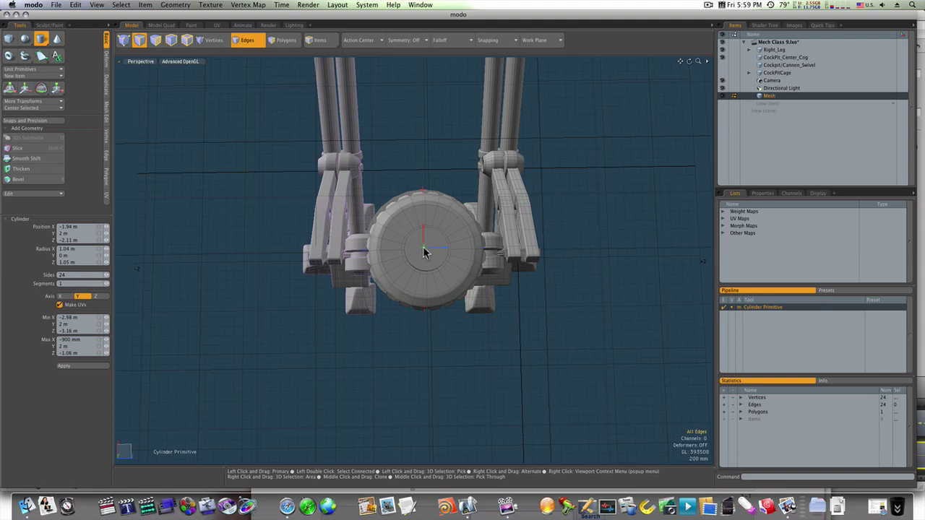
Move the disc above the cog, to about Y 3.47 m and X -2.12 m
alt+drag(426, 245, 357, 148)
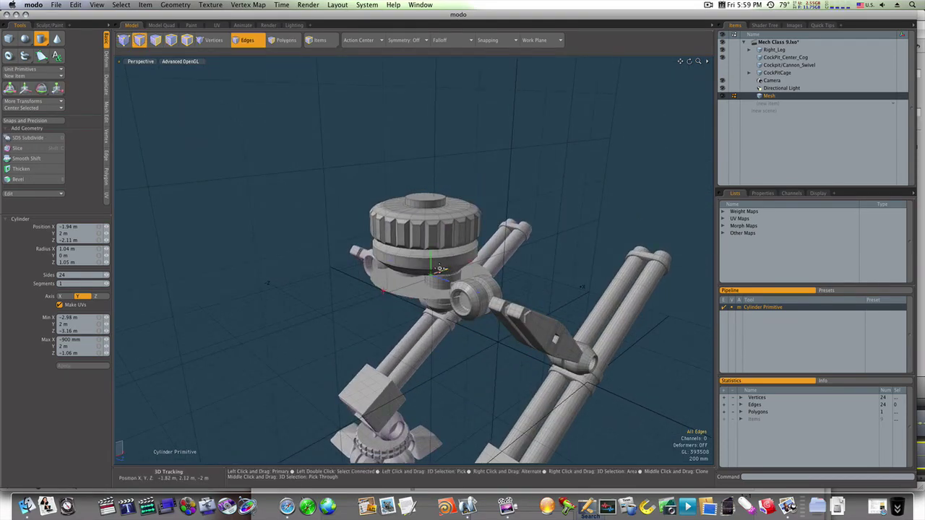
drag(432, 269, 432, 188)
alt+drag(432, 188, 376, 183)
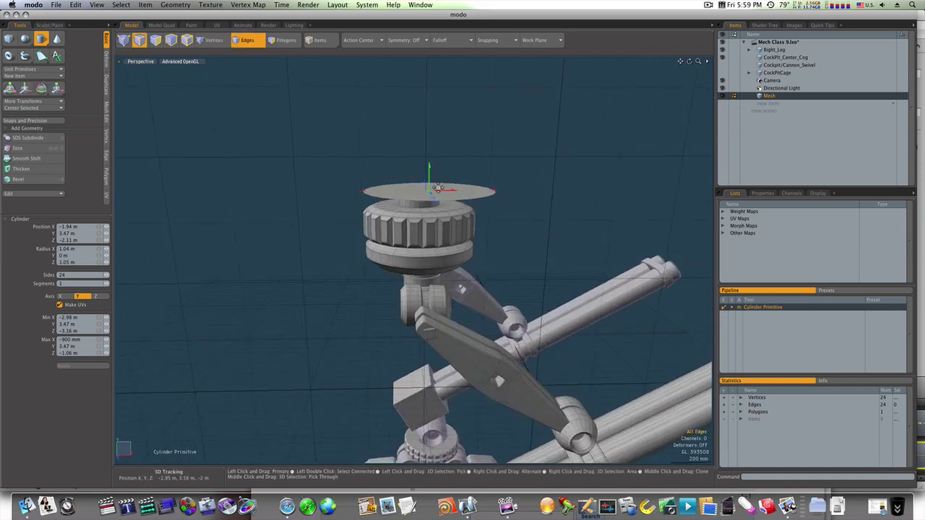
drag(450, 193, 442, 193)
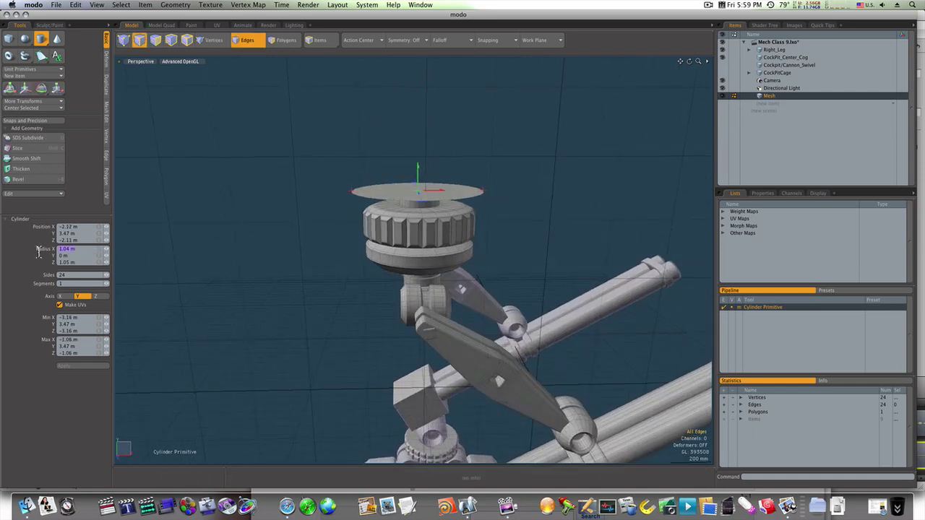
Set the disc's X and Z radii to 1.2 m and pull it up into a thin plate
text(1.2m)
key(Tab)
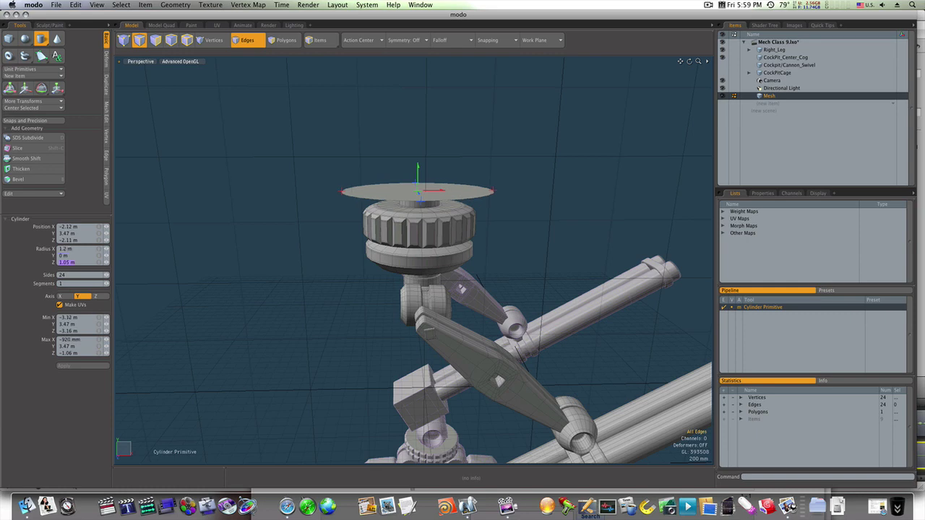
text(1.2m)
key(Return)
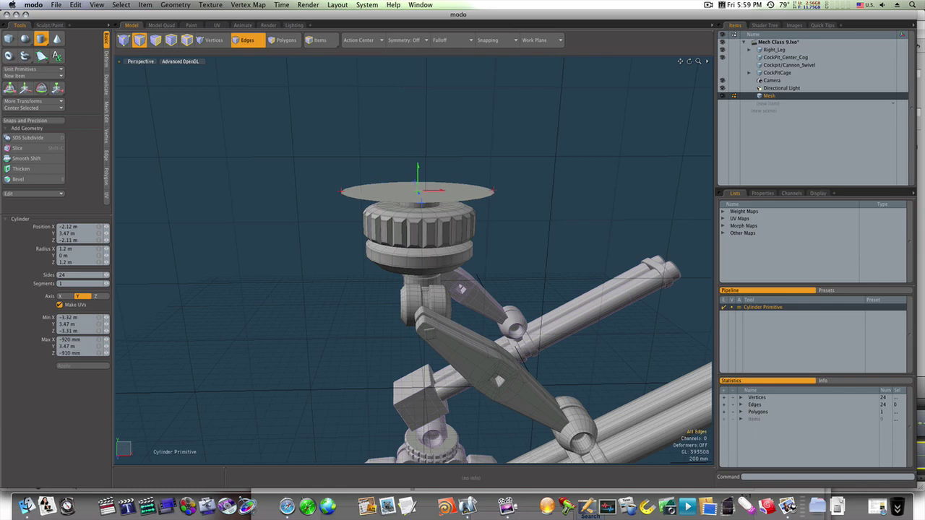
drag(419, 194, 418, 186)
key(q)
Delete the plate's top and bottom cap polygons so only the side band is left
key(3)
click(404, 185)
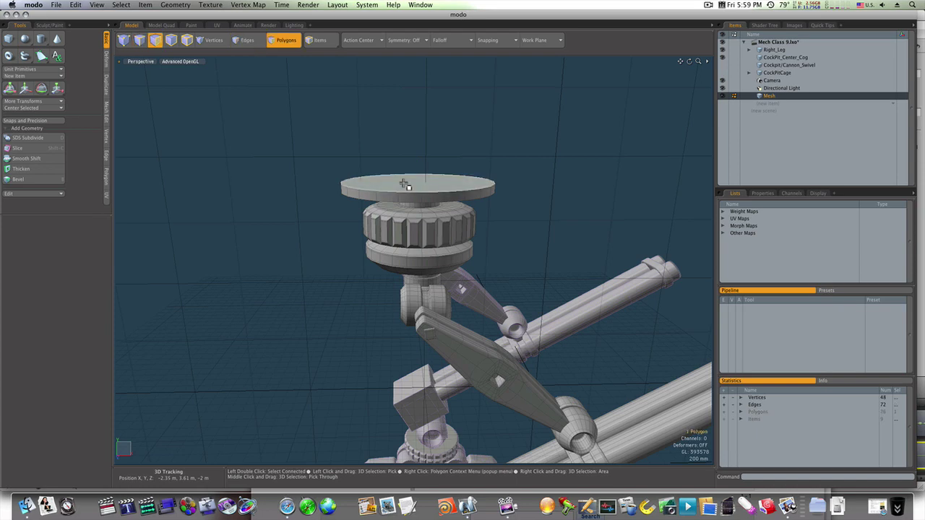
key(Delete)
alt+drag(391, 190, 453, 230)
click(398, 188)
key(Delete)
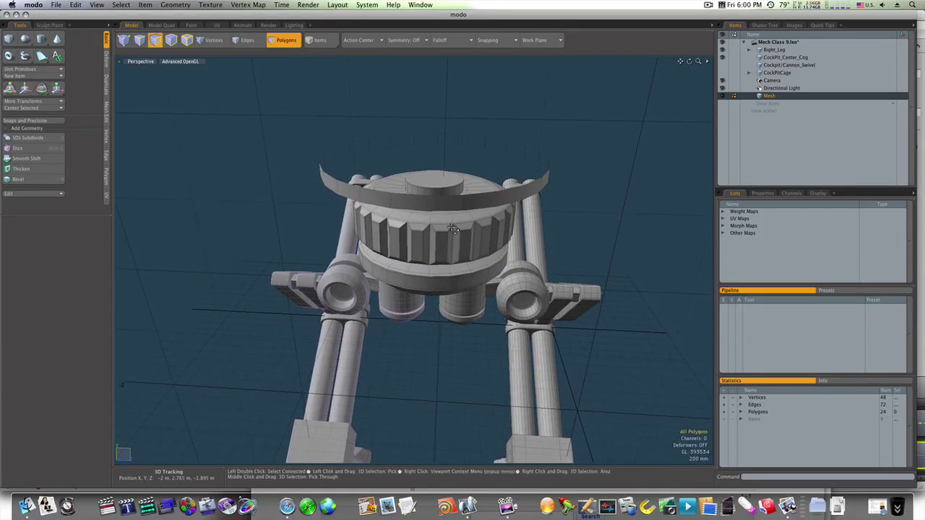
Move the six front-centre vertices of the band inward toward the cog's hub to form a notch
key(1)
drag(383, 177, 475, 240)
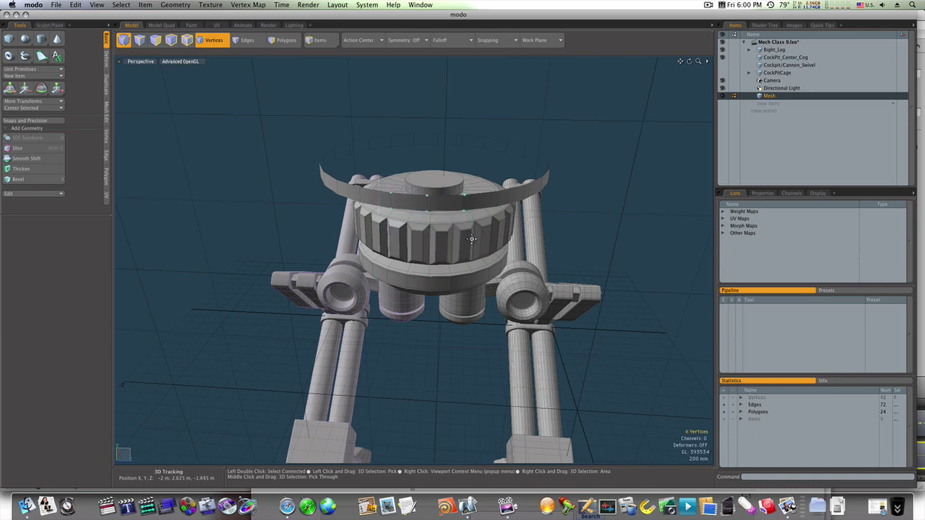
key(w)
drag(431, 190, 423, 258)
key(space)
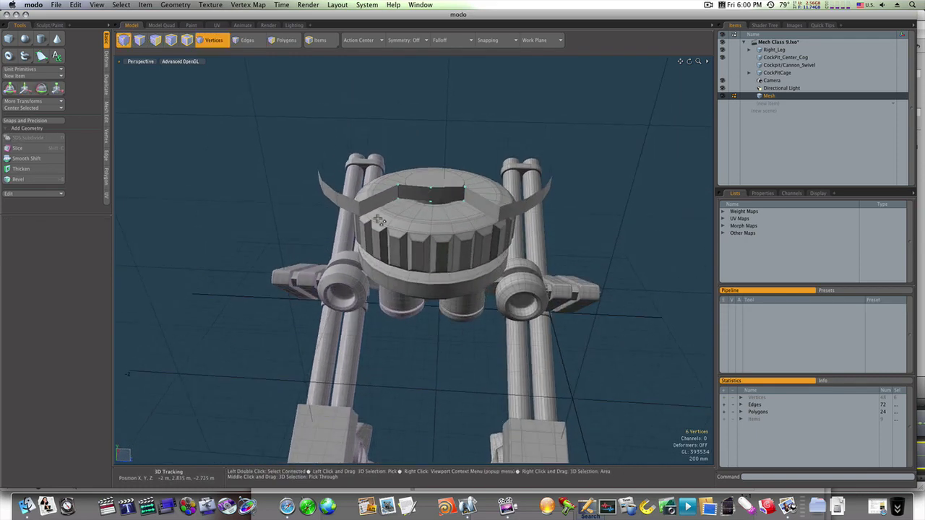
Bevel the two vertical edges at the outer corners of the notch by about 15 mm
key(2)
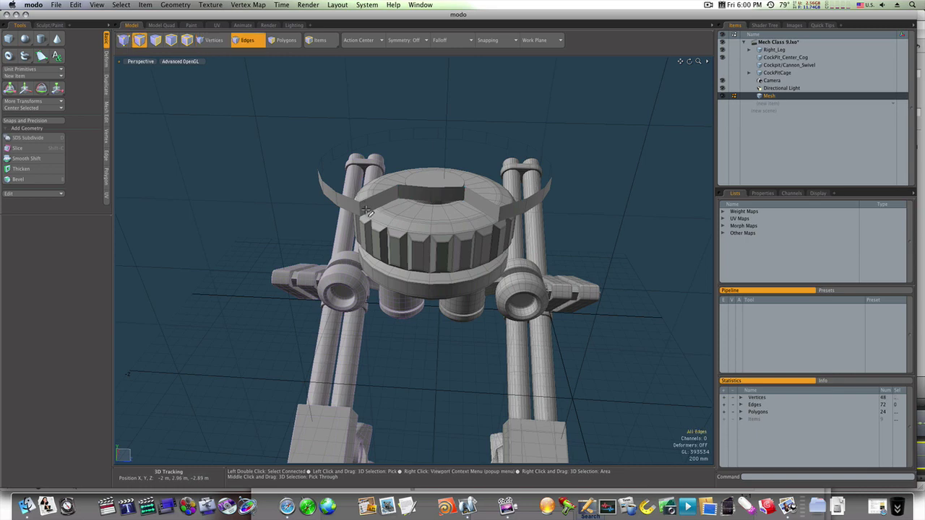
click(364, 209)
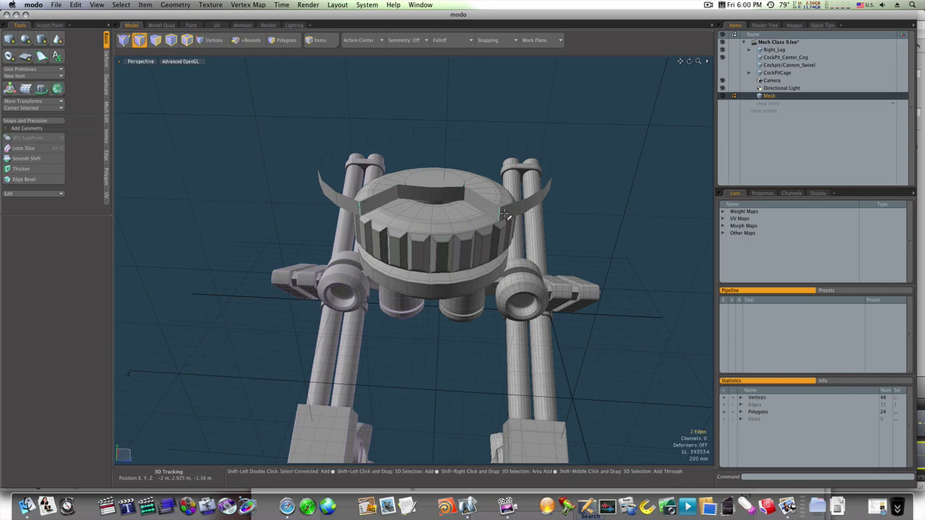
ctrl+alt+drag(434, 221, 462, 220)
key(b)
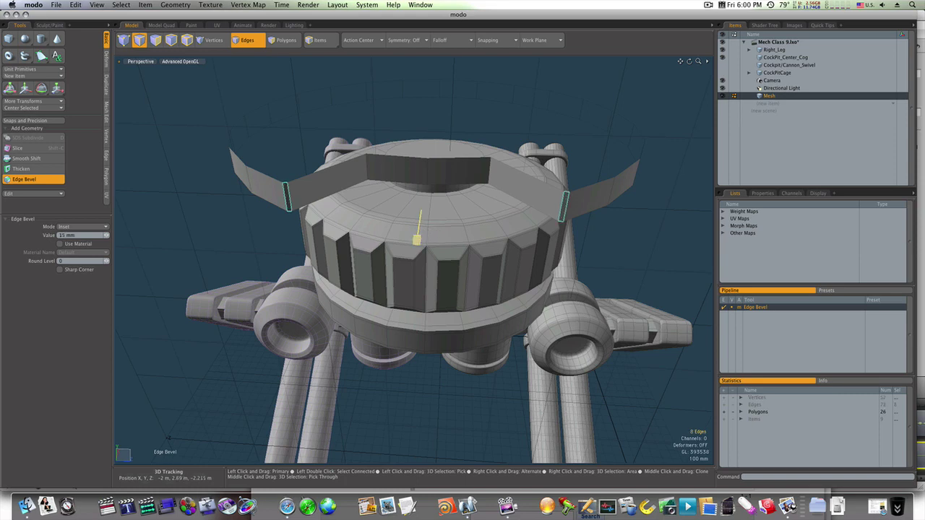
drag(416, 240, 417, 244)
key(Escape)
key(Escape)
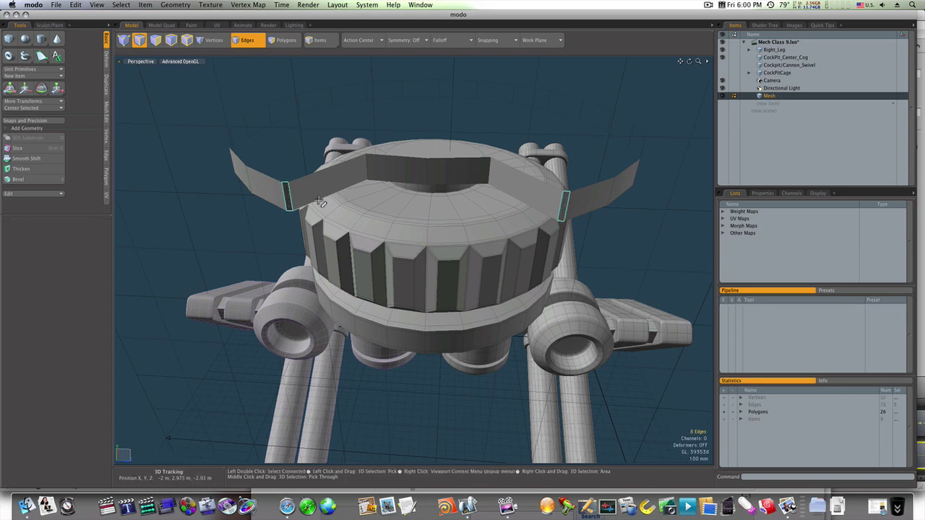
Move the inner edge of each bevelled outer corner back along X, level with the notch's rear wall
click(291, 200)
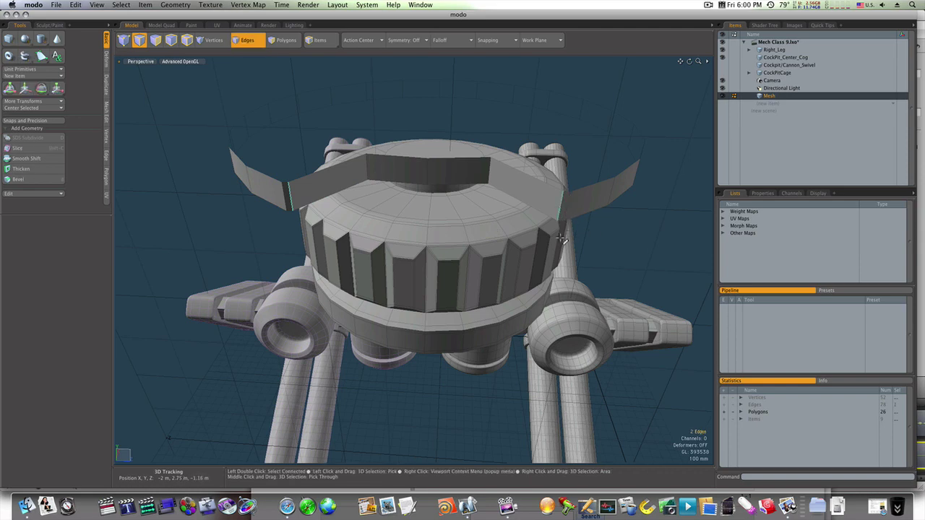
key(w)
drag(427, 182, 485, 117)
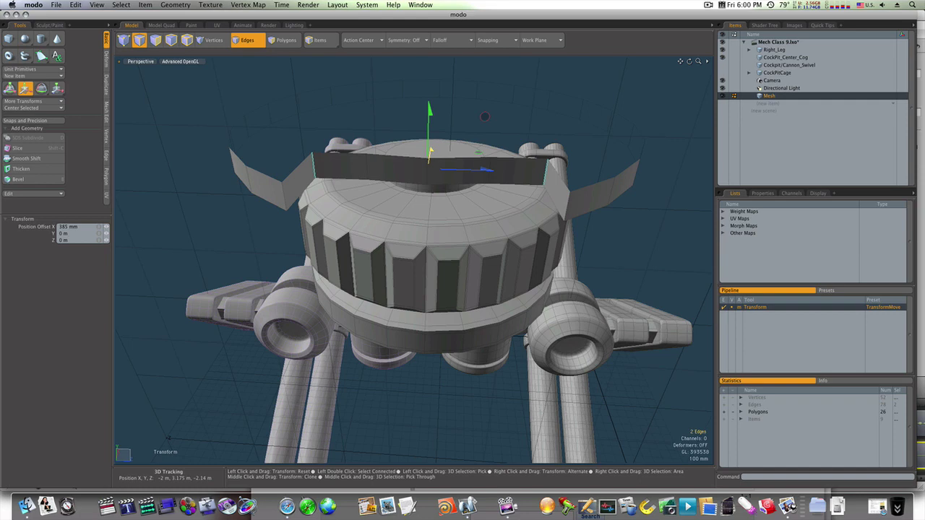
key(q)
Push the centre vertical edge of the notch's rear wall farther inward along X
click(429, 170)
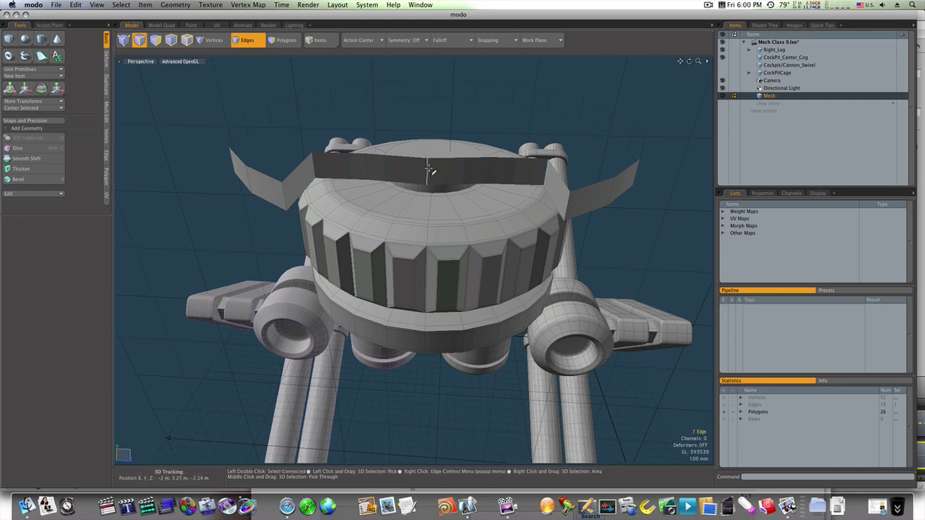
key(w)
drag(485, 119, 485, 110)
key(space)
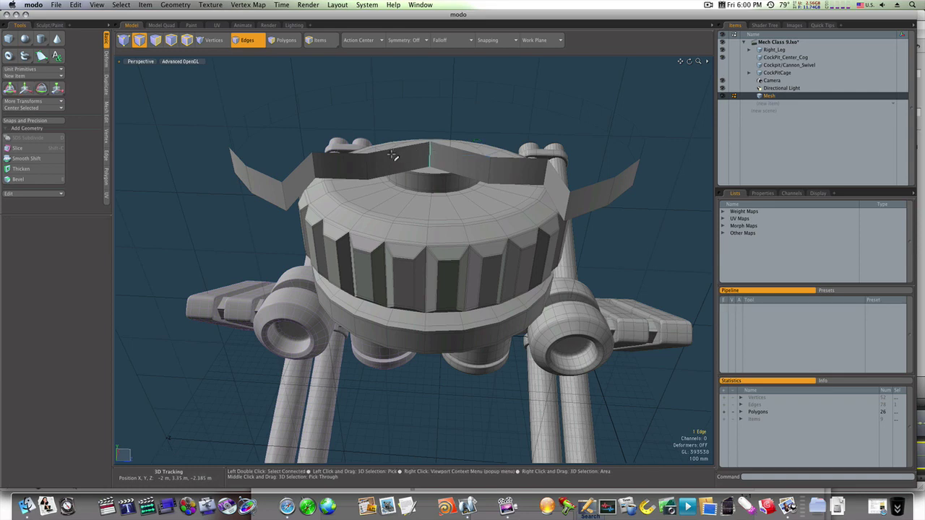
Apply a narrow edge bevel to the two vertical edges flanking the notch's centre edge
click(367, 164)
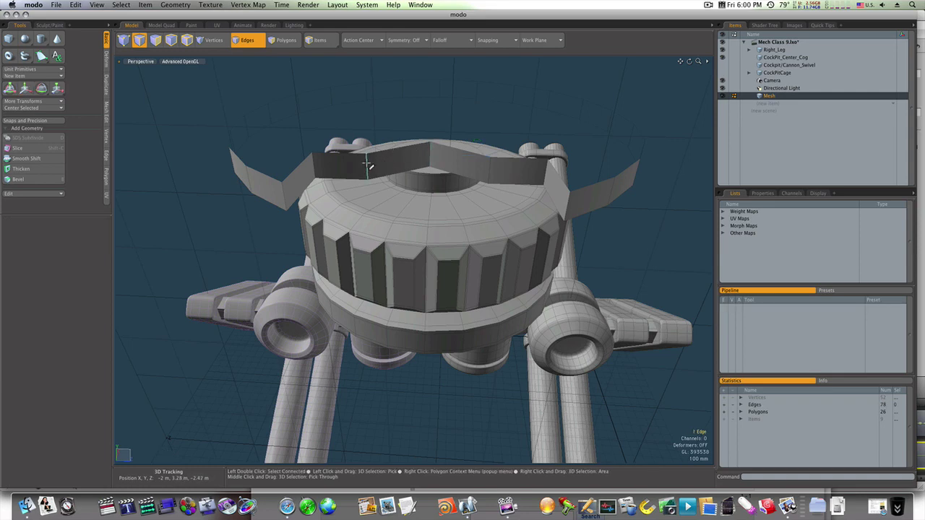
shift+click(490, 169)
key(b)
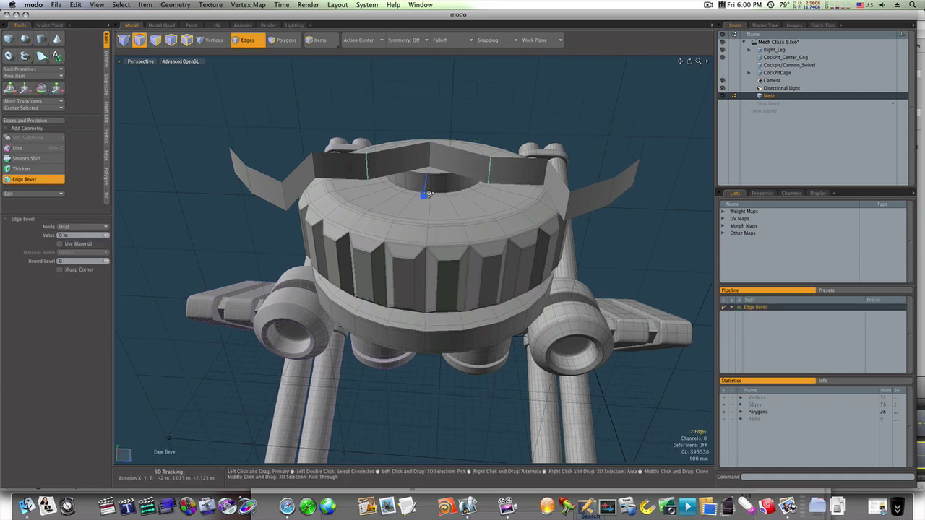
drag(428, 193, 425, 191)
key(Escape)
key(Escape)
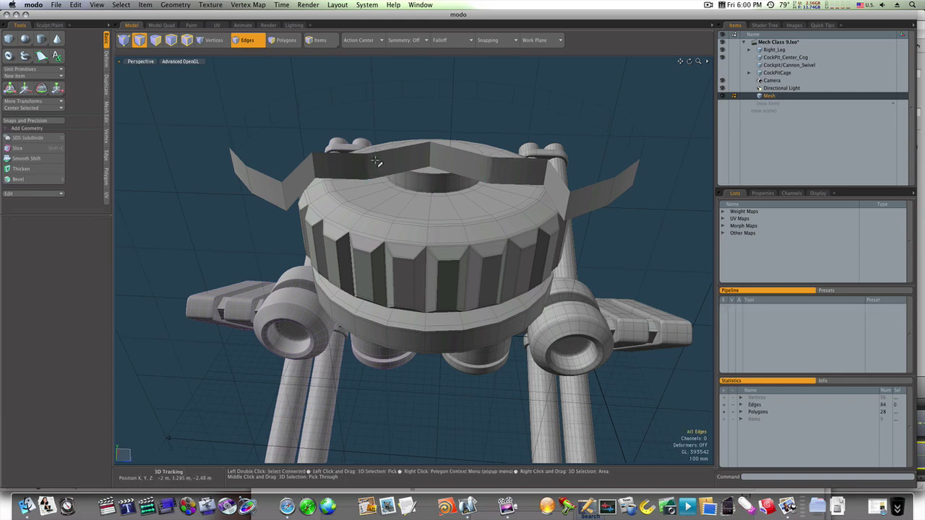
Move the inner edges of the two new bevels back along X to make a stepped central recess
key(shift)
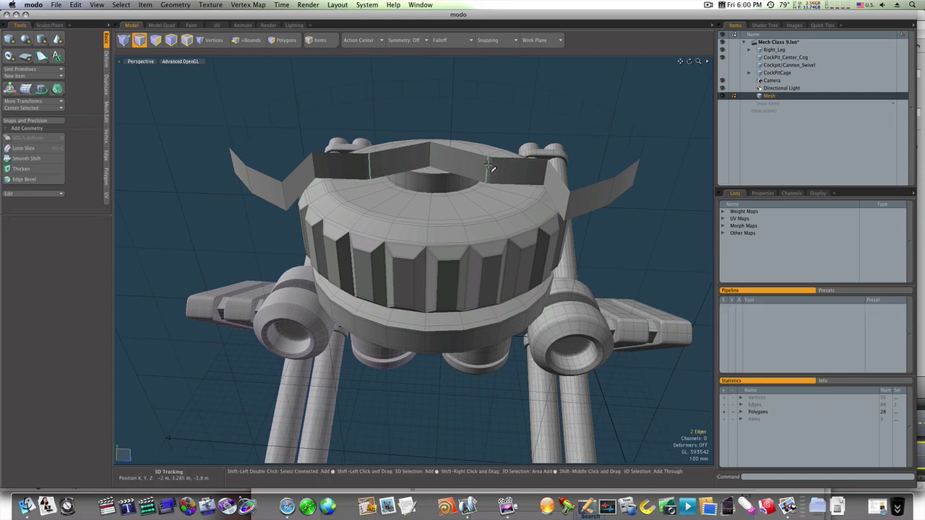
key(w)
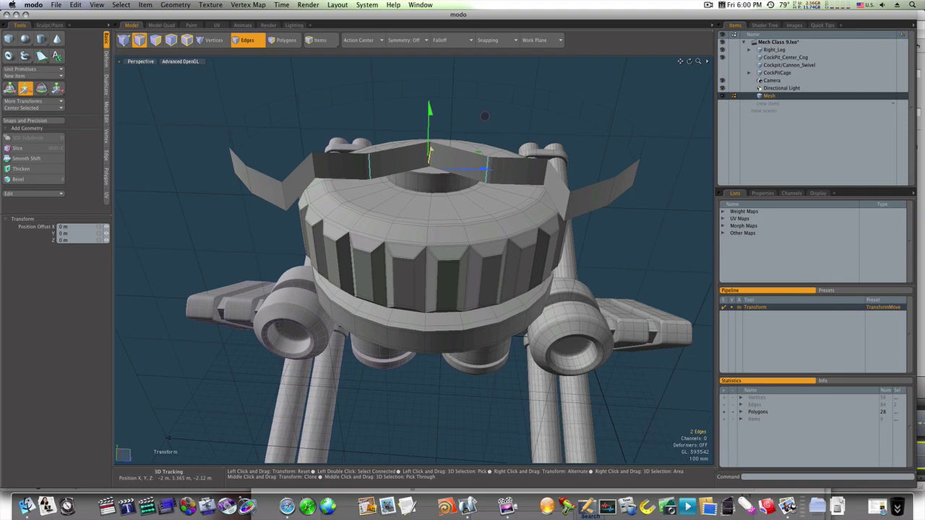
drag(431, 151, 432, 143)
drag(483, 107, 482, 106)
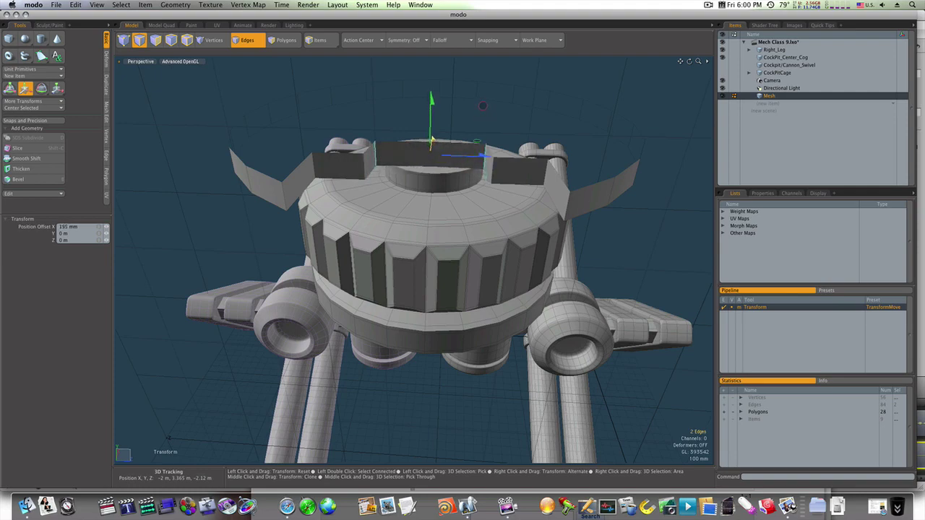
alt+drag(432, 147, 410, 255)
key(space)
Fill the top and bottom edge loops of the notched band with polygons to make a closed plate
key(2)
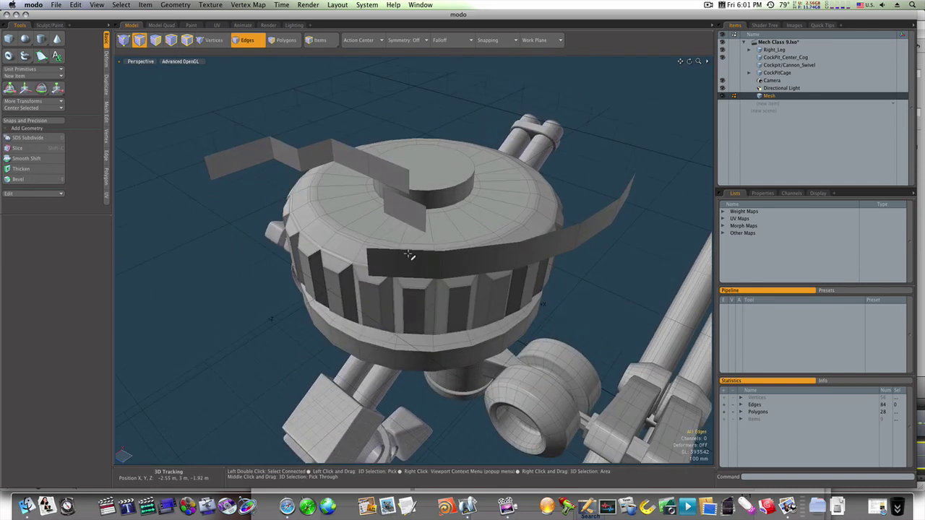
double_click(411, 252)
key(p)
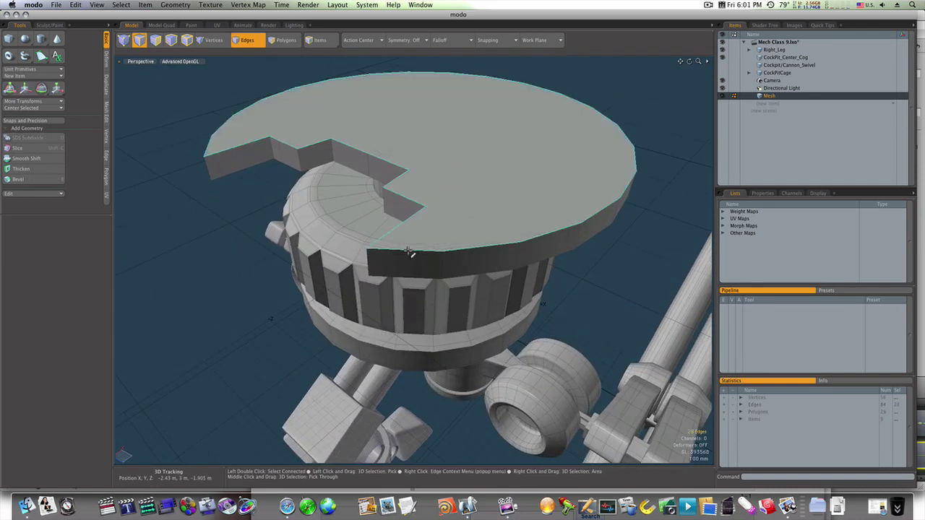
alt+drag(384, 256, 420, 194)
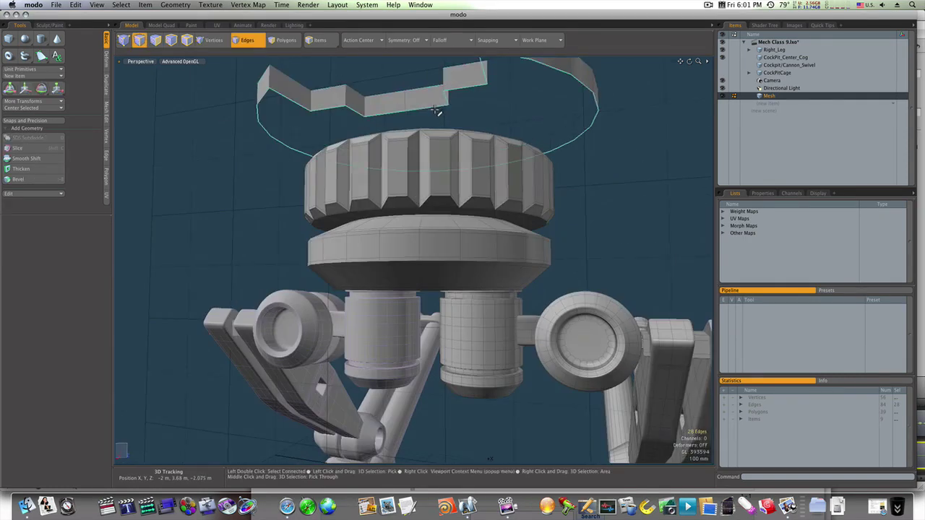
key(p)
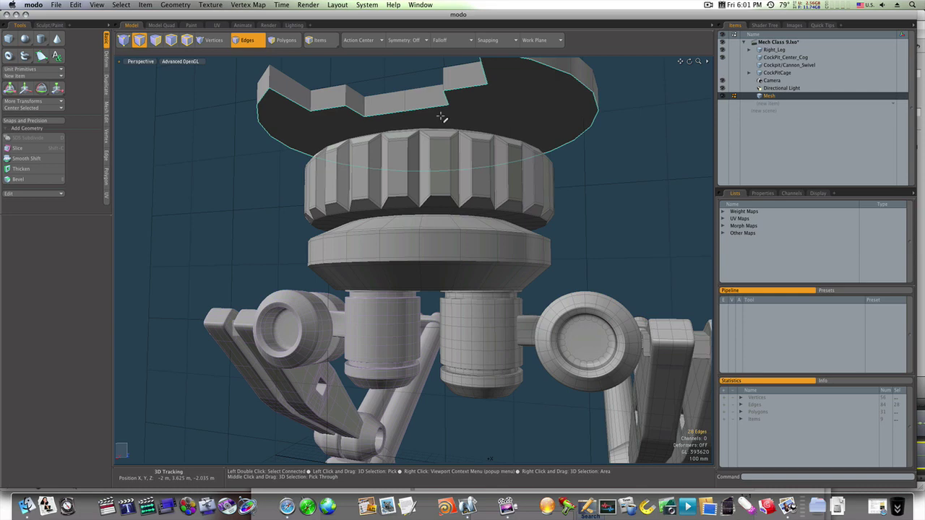
alt+drag(441, 117, 582, 89)
click(583, 89)
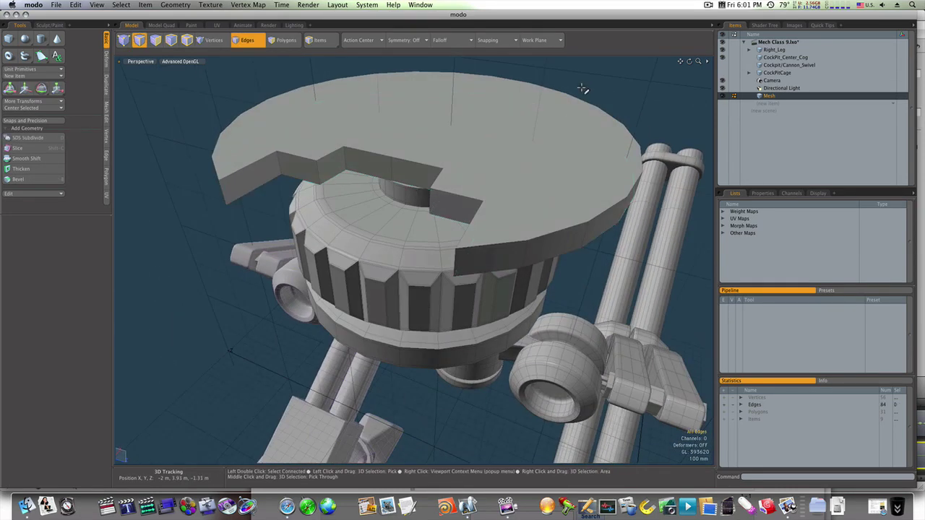
Preview the notched plate as a subdivision surface, and return it to plain polygons
key(Tab)
key(Tab)
key(Tab)
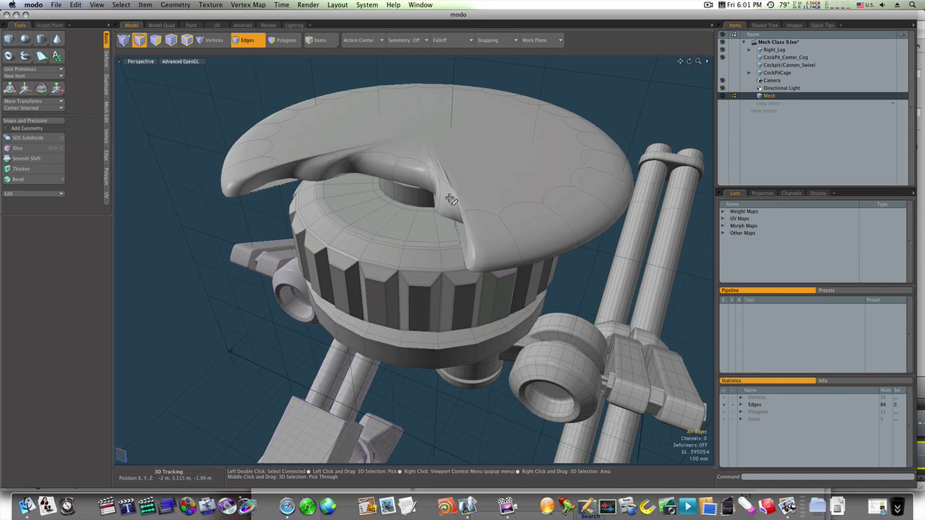
key(Tab)
Loop-slice the plate's side band with two symmetrical cuts at 96.5 %, close to its top and bottom rims
alt+drag(490, 209, 427, 188)
scroll(487, 213, down, 4)
key(3)
key(alt+c)
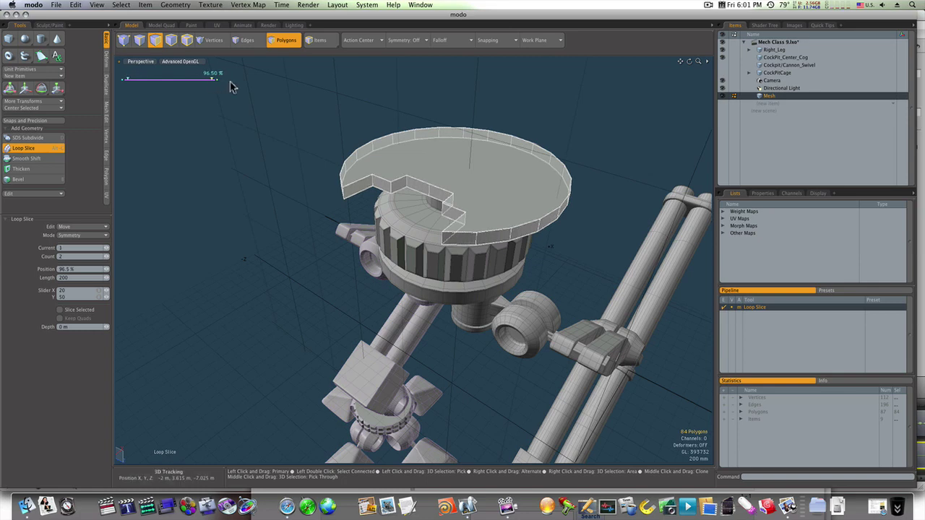
click(303, 107)
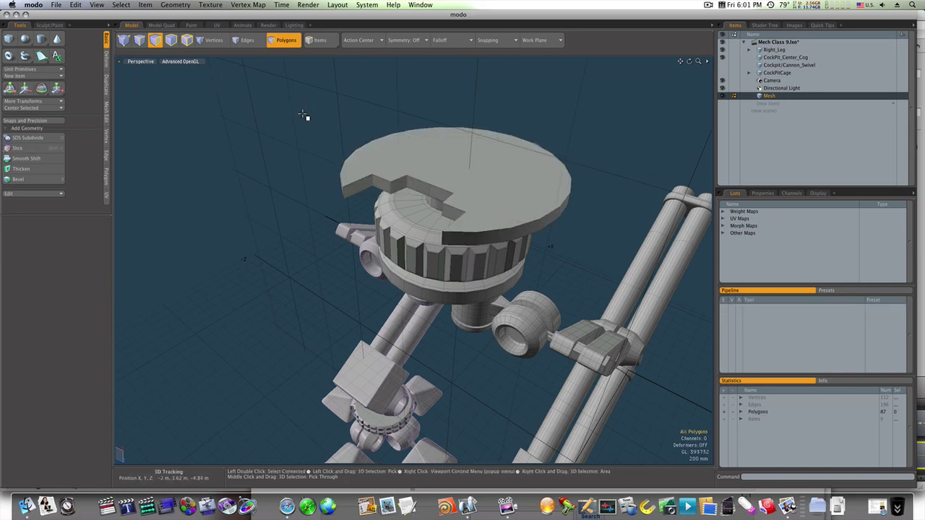
Select the whole notched plate and scale it uniformly to about 88.5 %
alt+drag(303, 108, 476, 293)
key(3)
double_click(477, 242)
key(r)
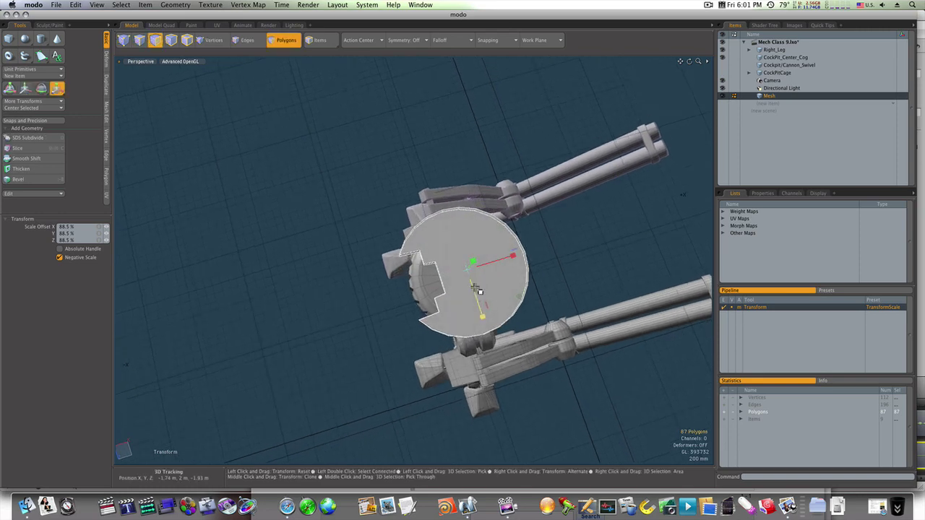
Move the notched plate slightly along the X axis to centre it above the cog
key(w)
drag(504, 258, 498, 262)
key(q)
click(553, 295)
Select the whole notched plate and lower it onto the top of the centre cog
alt+drag(542, 304, 544, 195)
key(3)
double_click(459, 194)
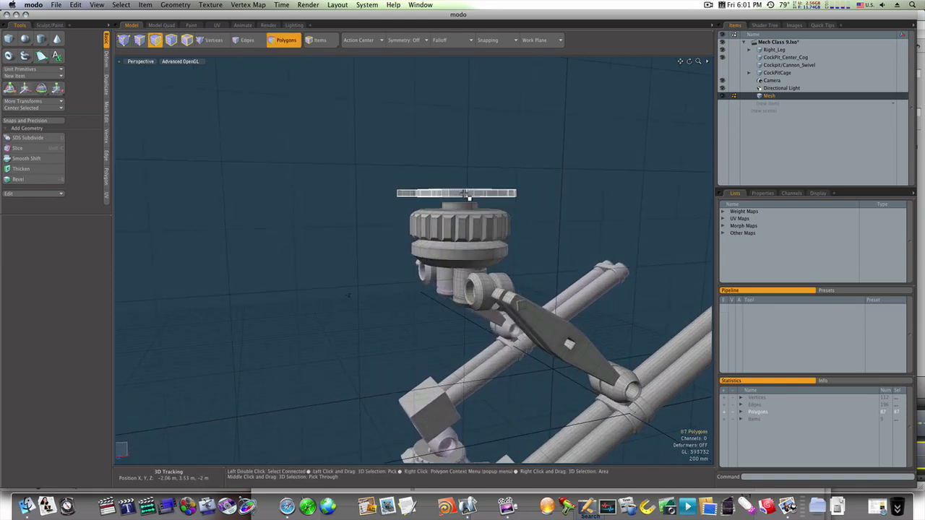
key(w)
drag(459, 163, 545, 288)
key(q)
click(541, 183)
Select the whole notched plate again, scale it up slightly in all directions, and clear the selection
key(3)
double_click(463, 213)
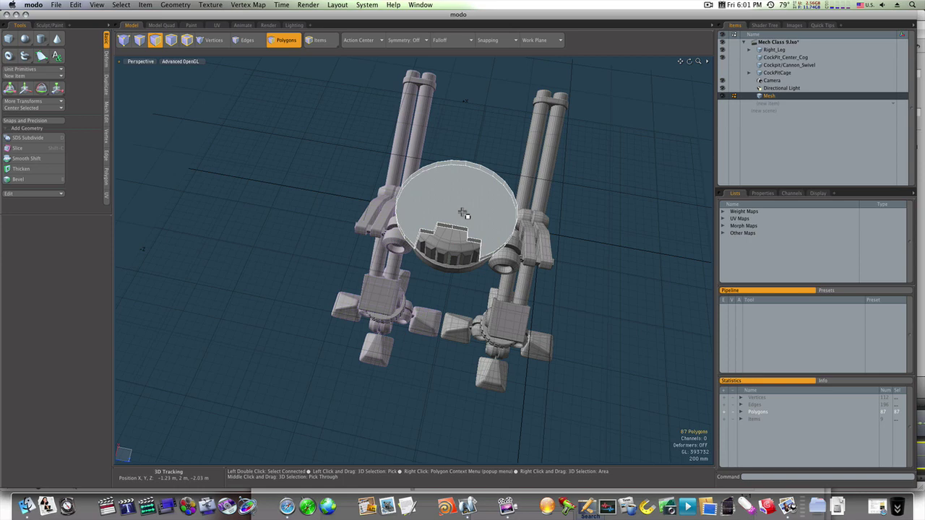
key(r)
drag(457, 206, 463, 190)
key(q)
key(w)
key(q)
click(665, 256)
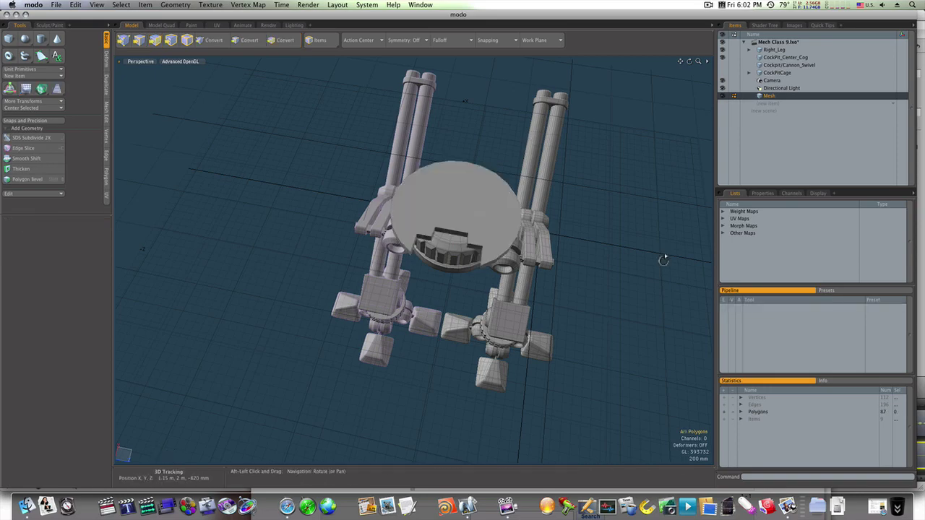
In the empty Mesh (7) layer, draw a flat sphere-primitive base over the notched plate from above, with a radius of about 1.11 by 1.12 m
alt+drag(664, 260, 582, 255)
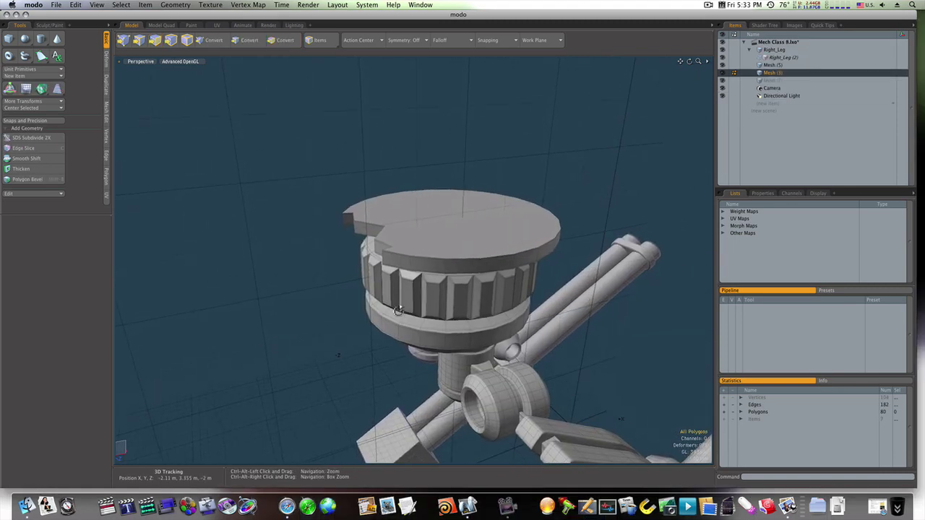
alt+shift+drag(383, 286, 385, 331)
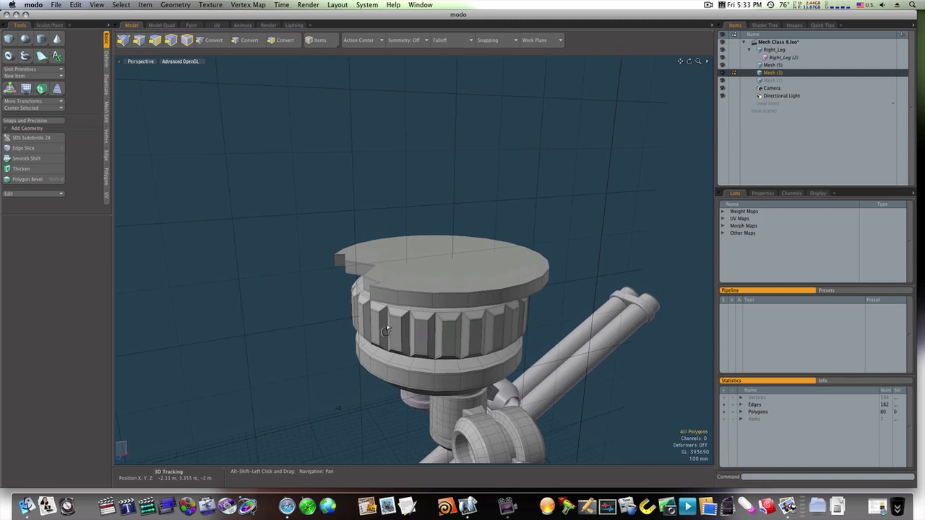
key(3)
click(773, 80)
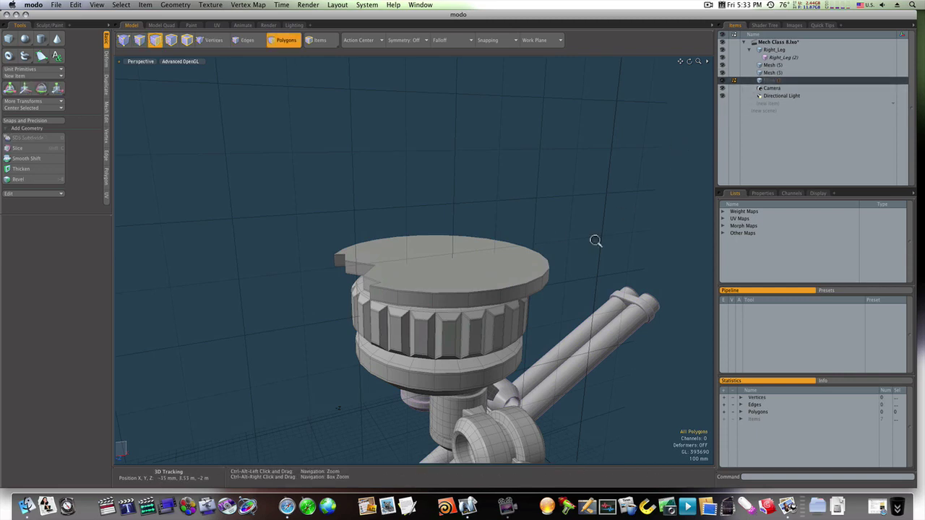
alt+drag(596, 240, 319, 166)
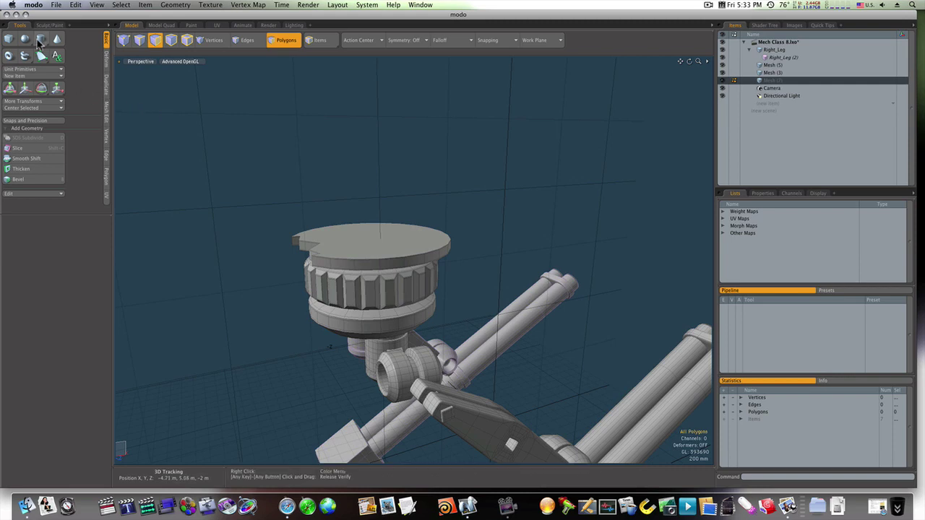
key(ctrl)
ctrl+alt+drag(461, 271, 384, 363)
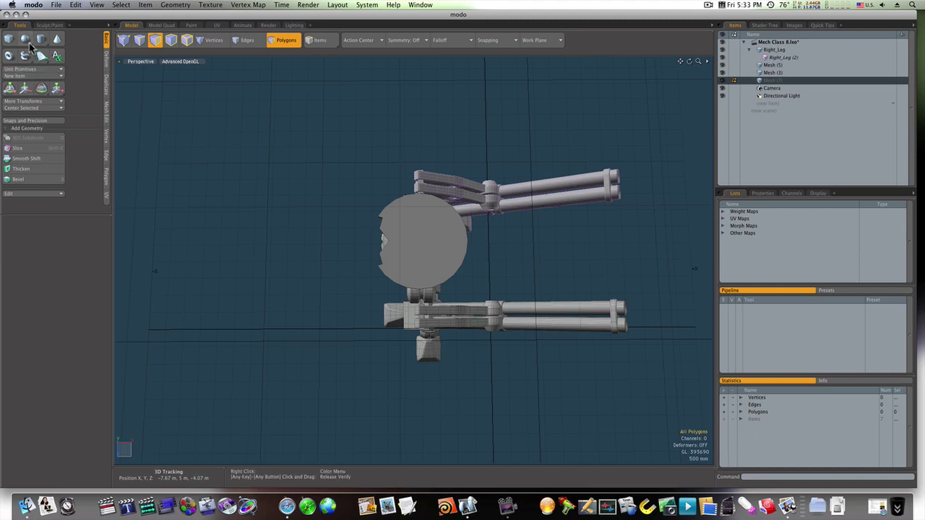
click(25, 40)
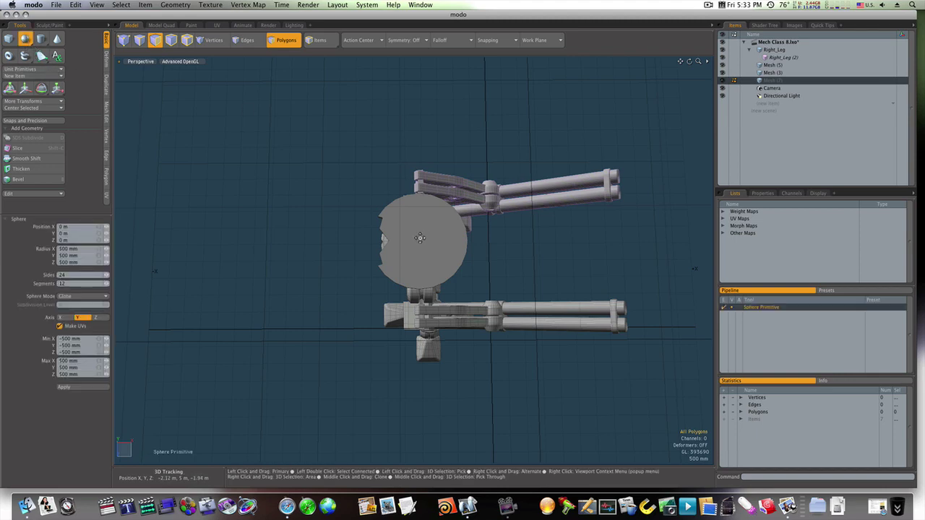
click(417, 247)
drag(433, 259, 477, 307)
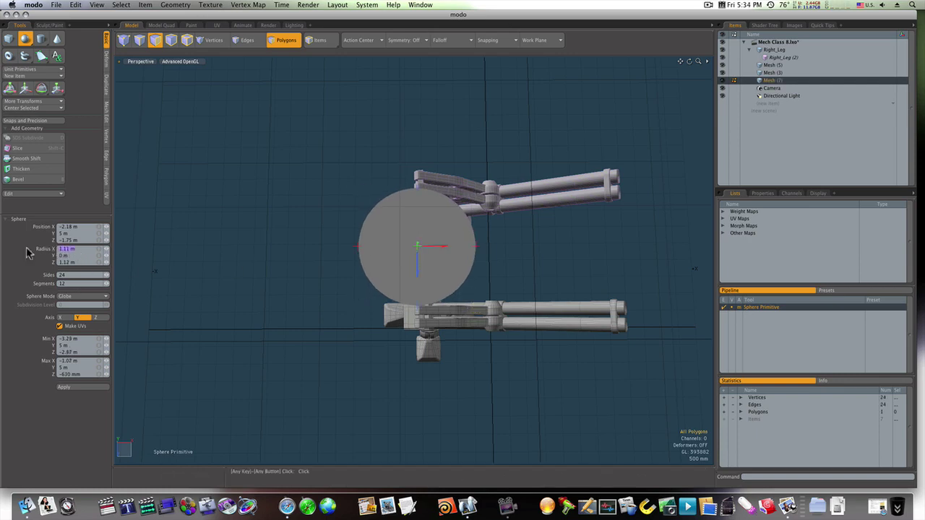
Set the sphere's X and Z radii to 1.2 m and pull its height out to a Y radius of about 1.21 m
text(1.2m)
key(Tab)
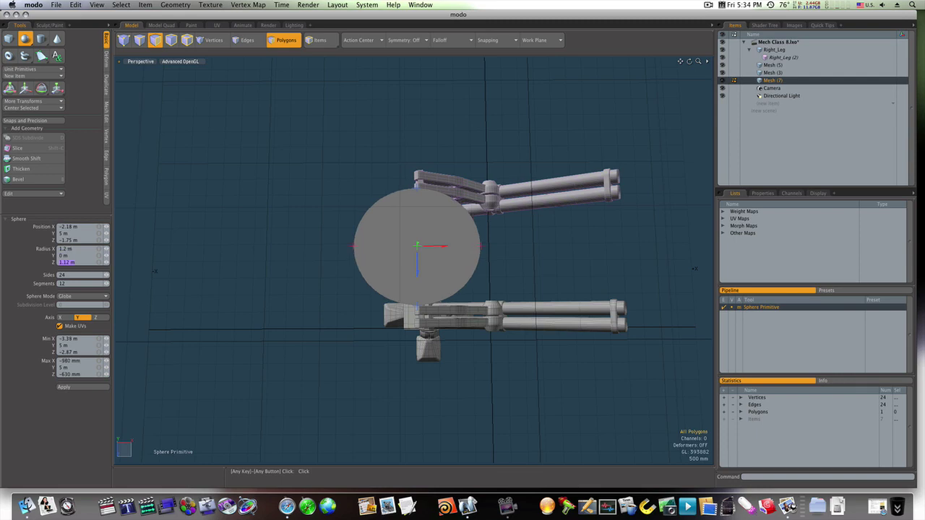
key(Return)
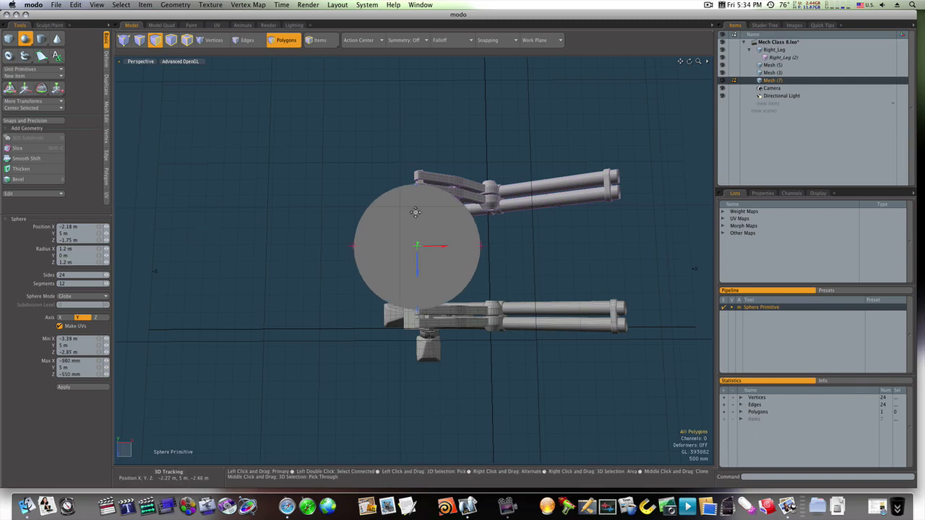
alt+drag(420, 222, 417, 146)
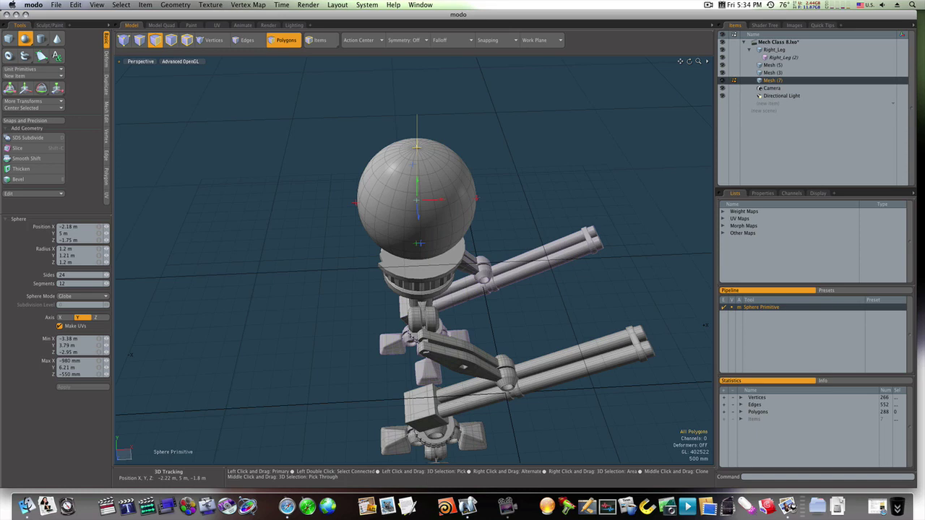
alt+drag(458, 239, 448, 188)
key(space)
Rotate the sphere 90° about the X axis so its poles face sideways
key(e)
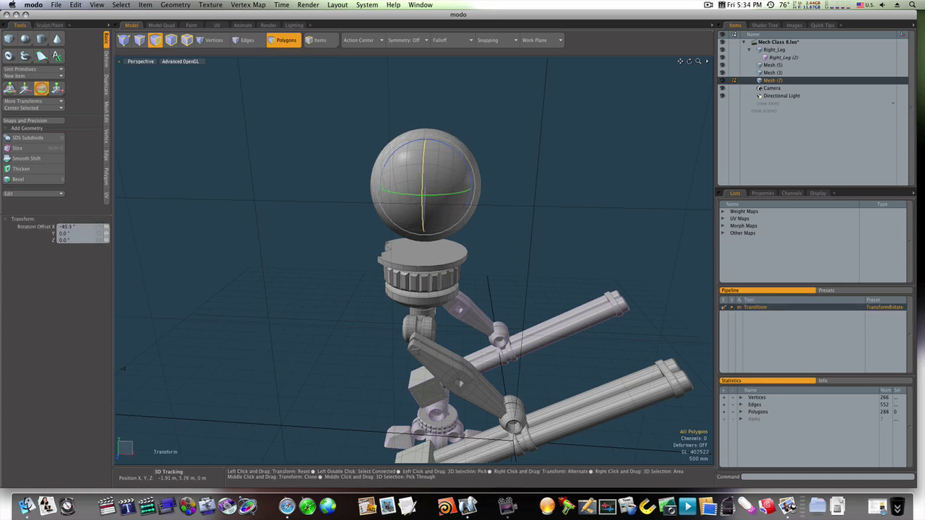
drag(417, 230, 404, 243)
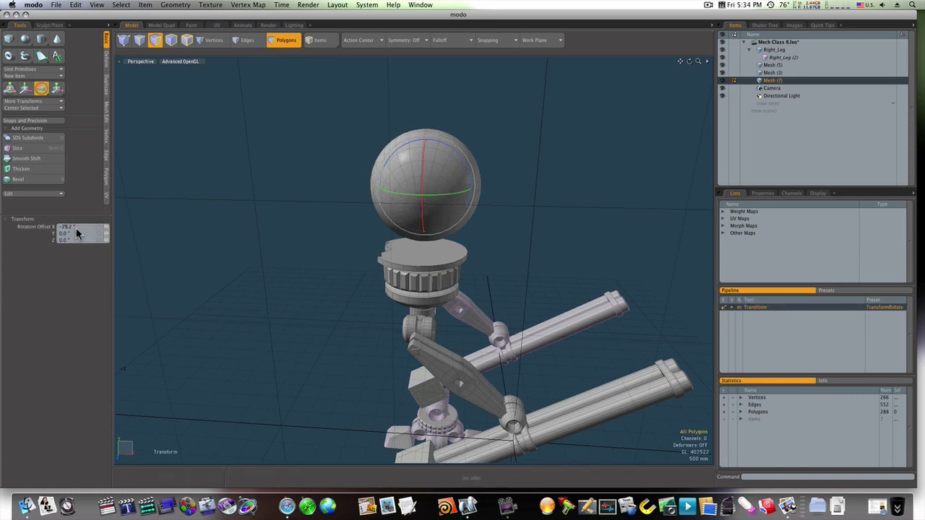
click(53, 228)
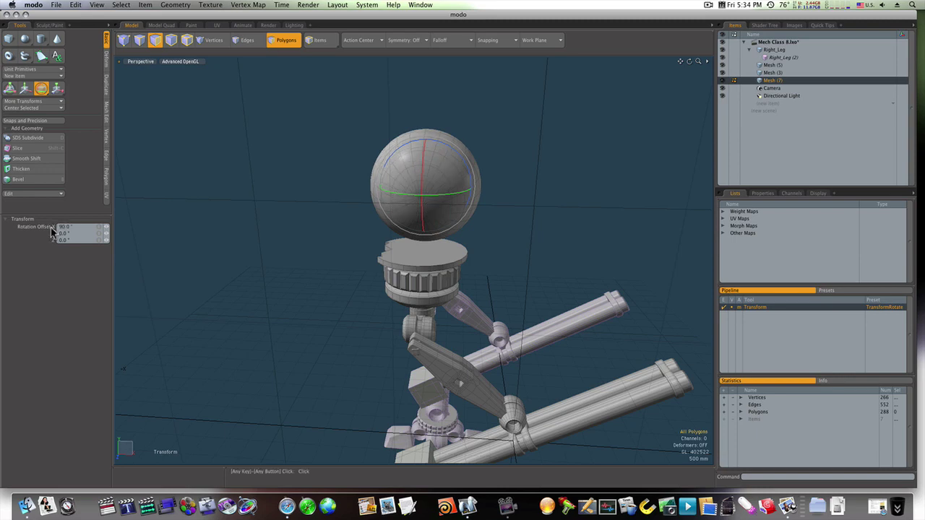
key(space)
Select one polygon ring near the side pole of the sphere, invert the selection, and delete all the other polygons
alt+drag(298, 202, 410, 215)
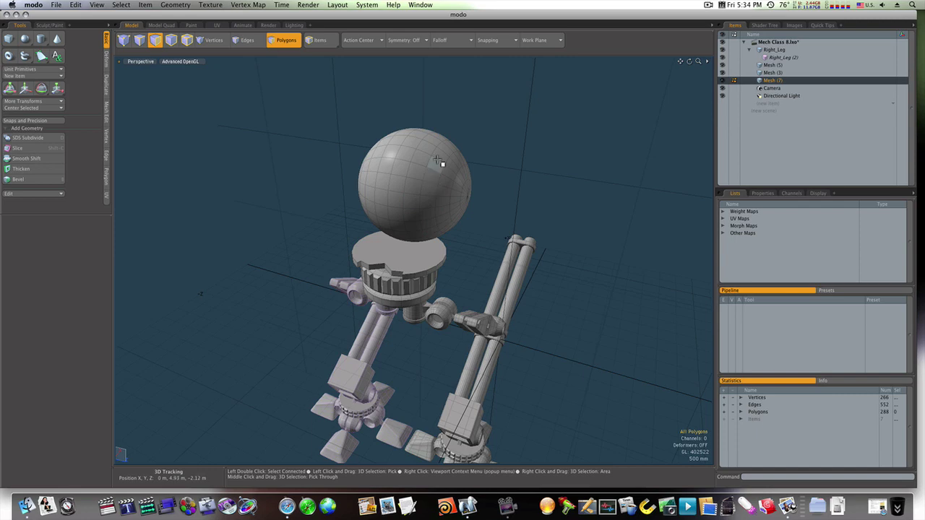
drag(439, 167, 429, 192)
key(l)
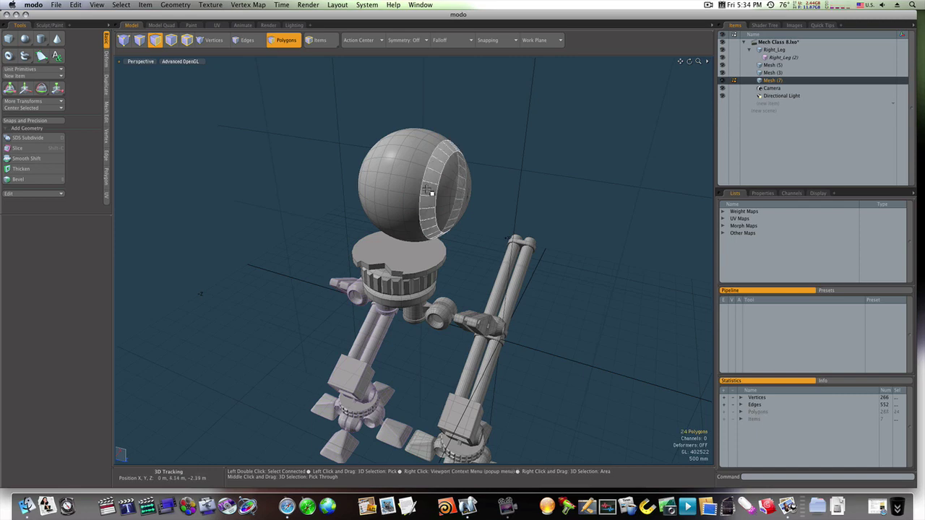
double_click(429, 192)
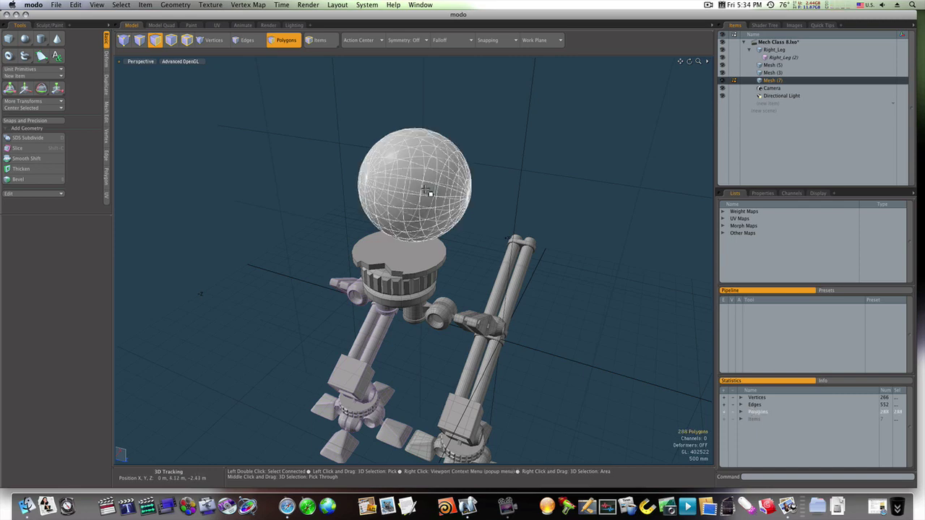
key(super+z)
key(bracketleft)
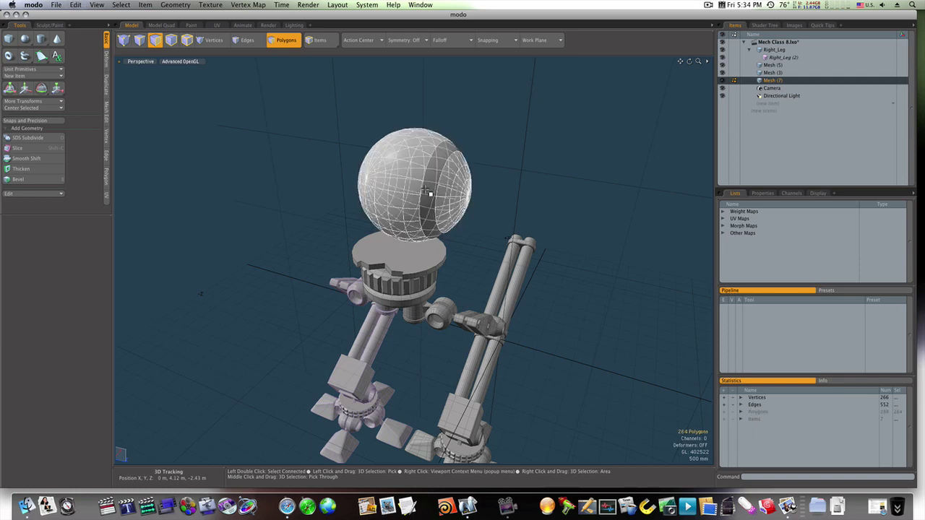
key(Delete)
Delete the ring's upper seven polygons to leave an open arc, and thicken the arc with an offset of -230 mm
alt+drag(425, 188, 373, 185)
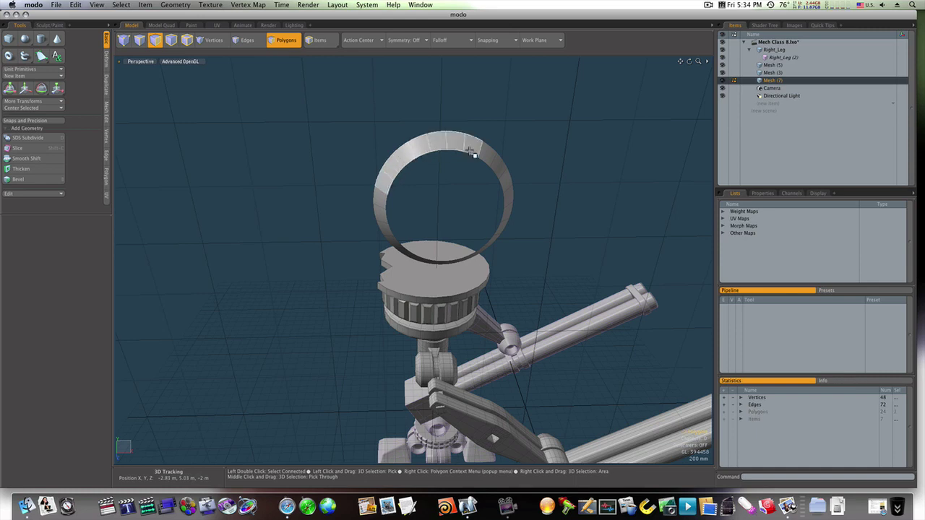
key(Delete)
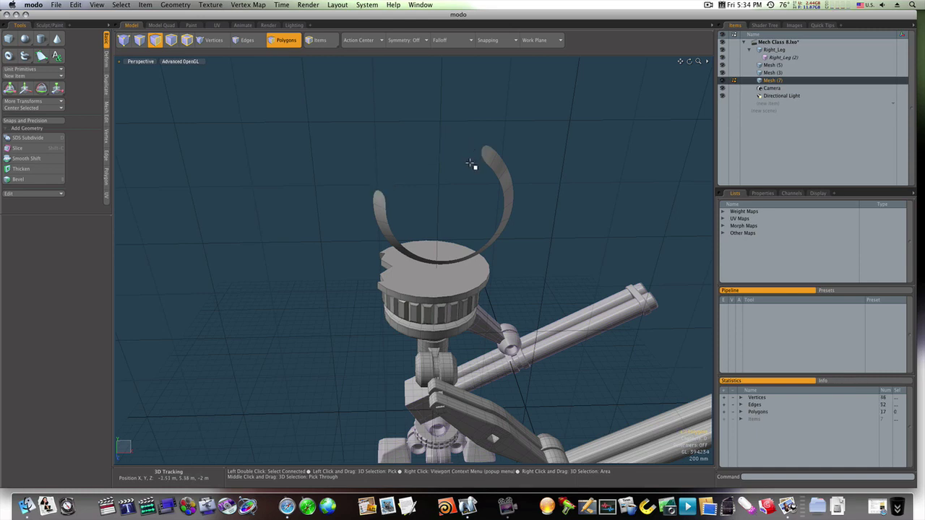
alt+drag(473, 168, 485, 189)
click(56, 169)
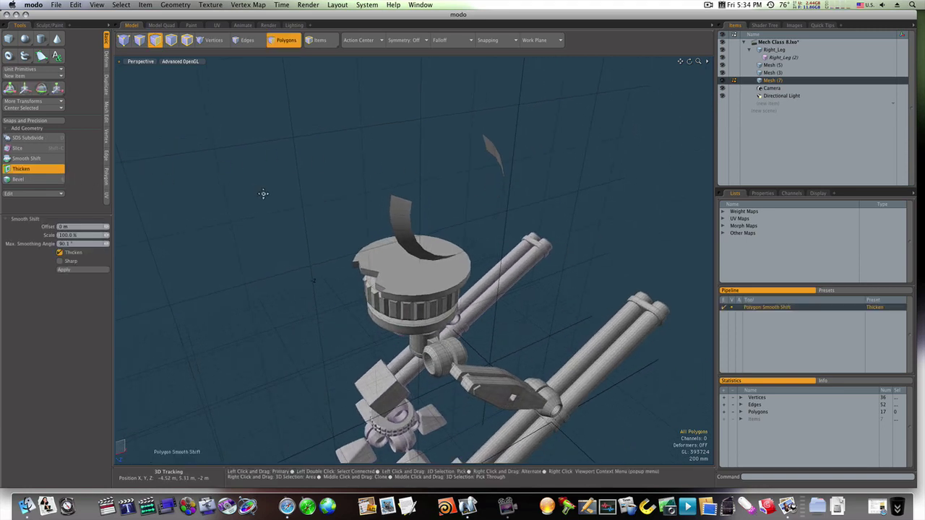
drag(483, 227, 461, 210)
drag(506, 234, 509, 235)
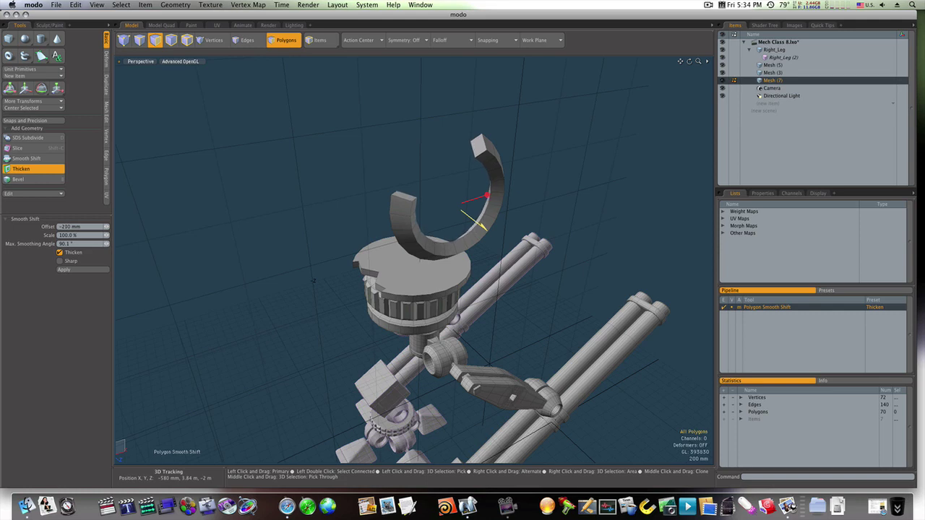
key(space)
Bevel the two end faces of the thickened arc with a 44 mm inset and a 50 mm shift
alt+drag(568, 191, 346, 242)
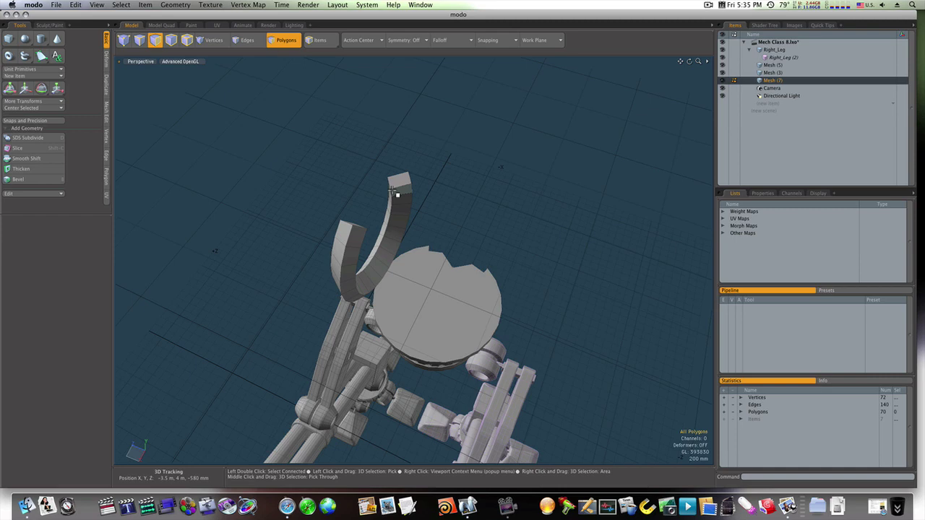
click(393, 185)
alt+drag(396, 186, 329, 247)
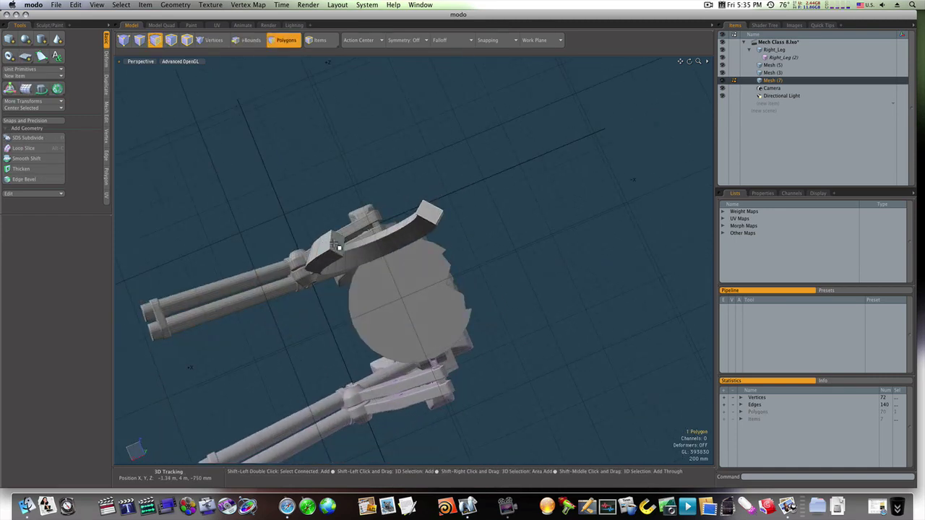
shift+click(338, 247)
key(b)
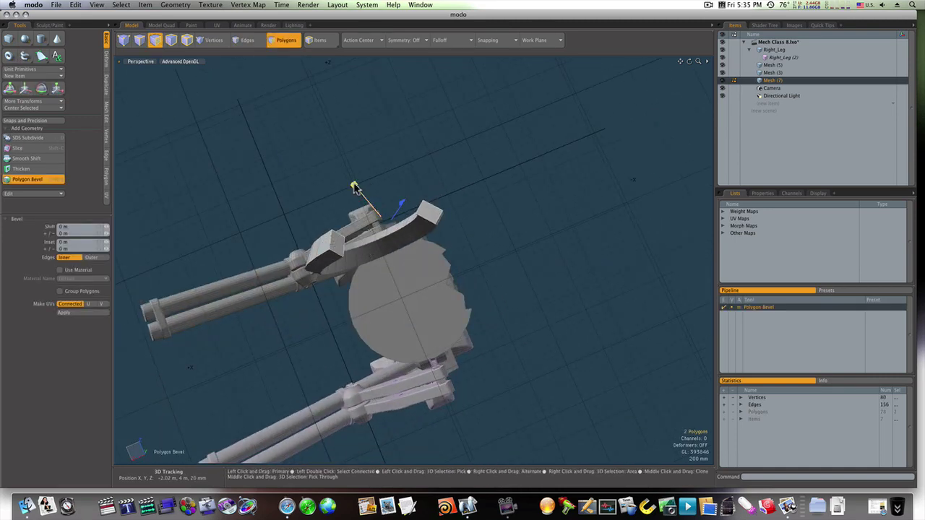
drag(354, 187, 358, 190)
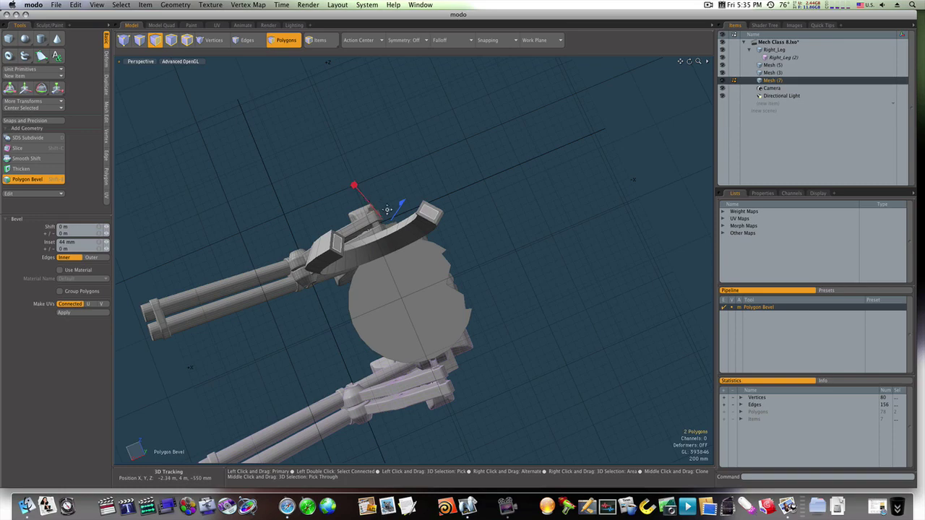
drag(398, 213, 401, 205)
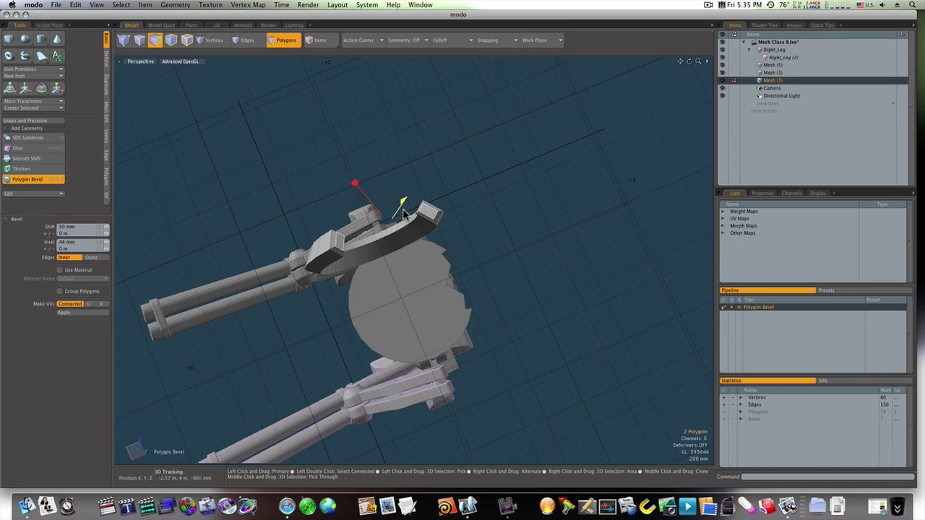
key(q)
Move the whole arc -500 mm along the Z axis, towards the side of the notched plate
alt+drag(471, 225, 423, 206)
key(w)
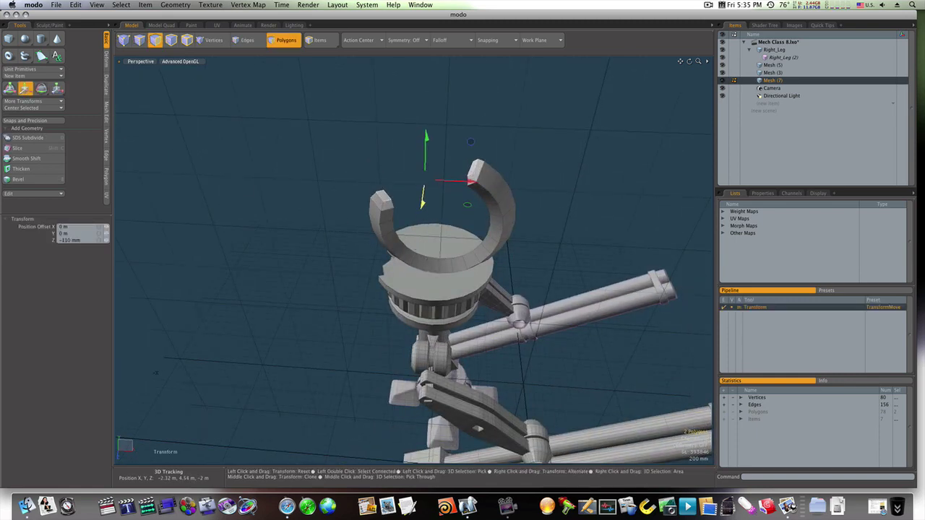
key(space)
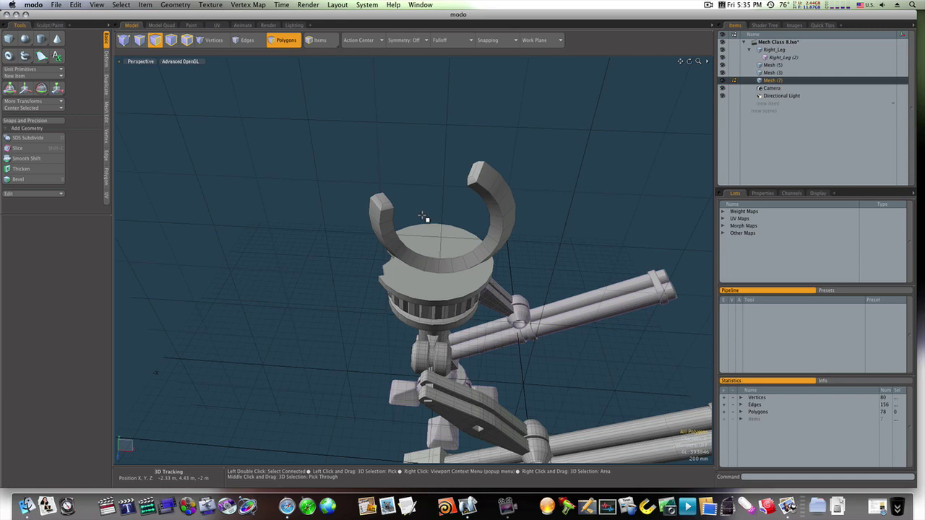
key(w)
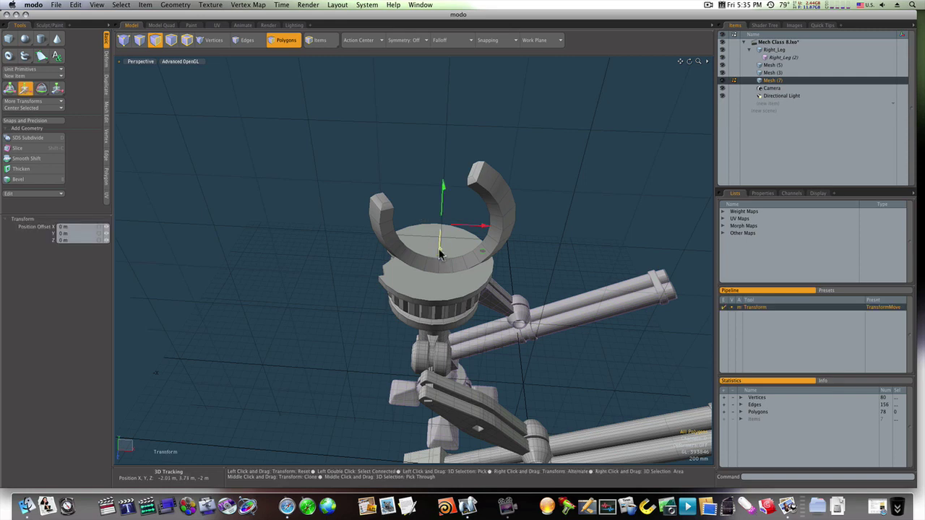
drag(440, 253, 441, 228)
alt+drag(446, 261, 337, 200)
key(3)
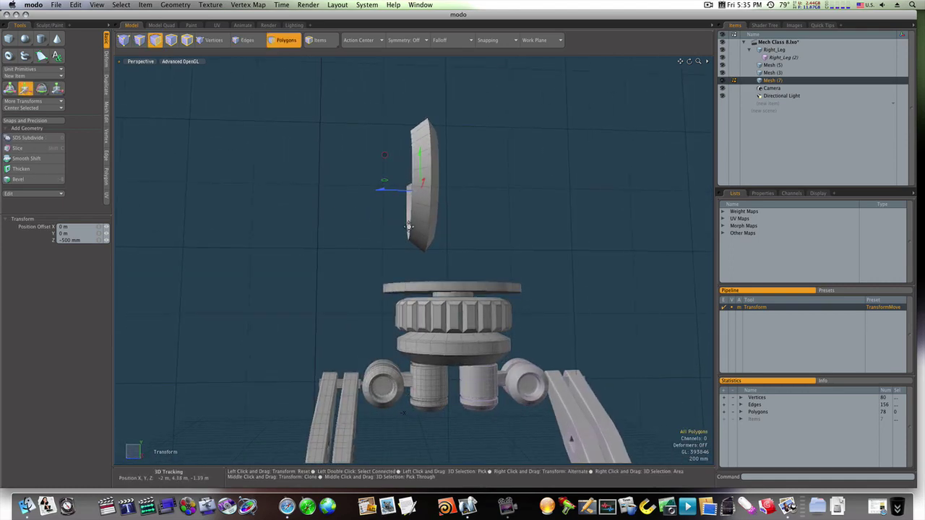
key(space)
Select the edge loop along the middle of the arc's outer side and bevel it by 90 mm
click(424, 240)
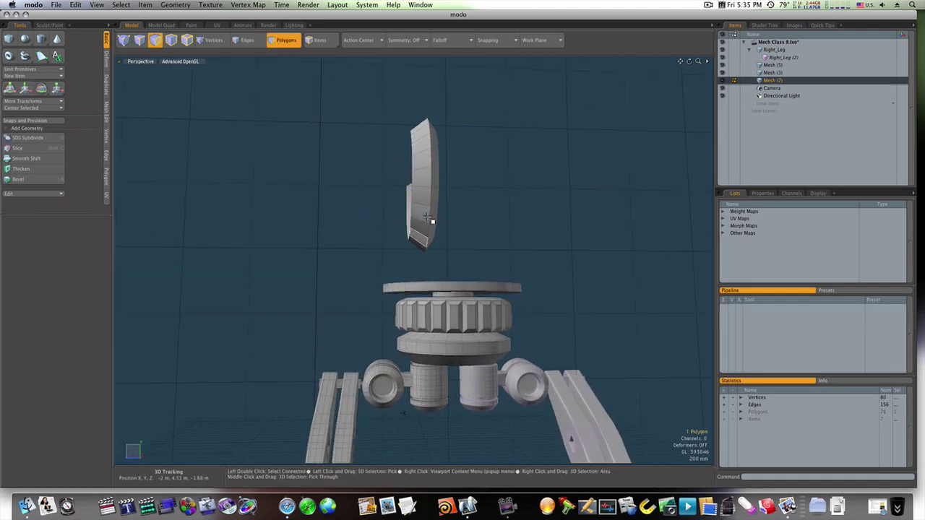
key(1)
key(2)
double_click(431, 218)
key(b)
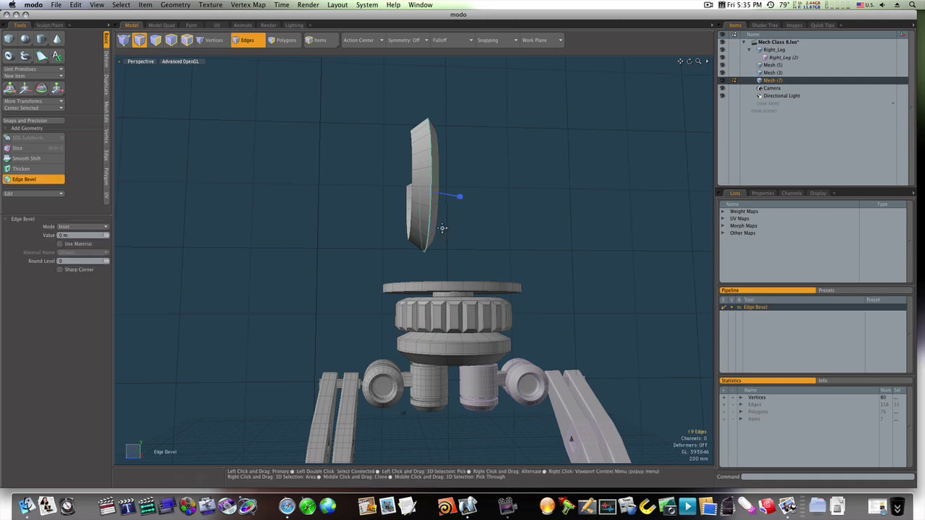
drag(456, 200, 460, 195)
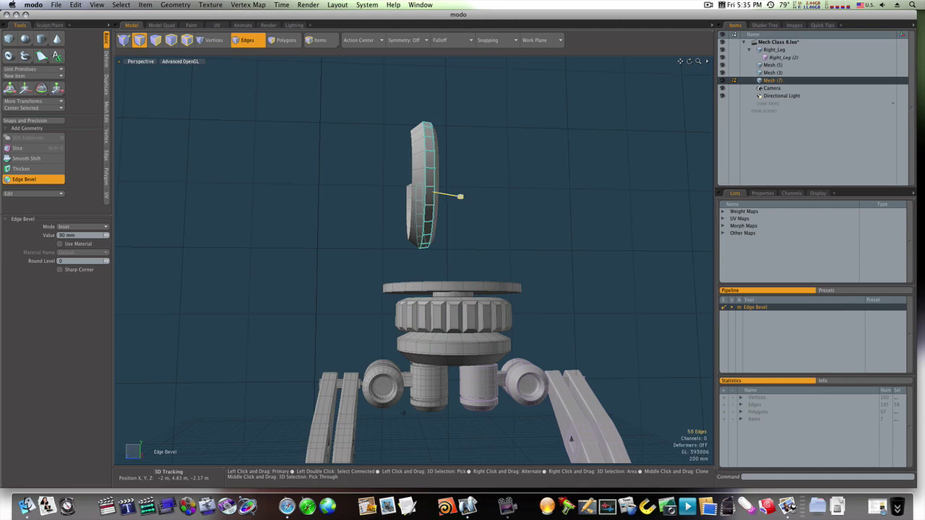
key(Escape)
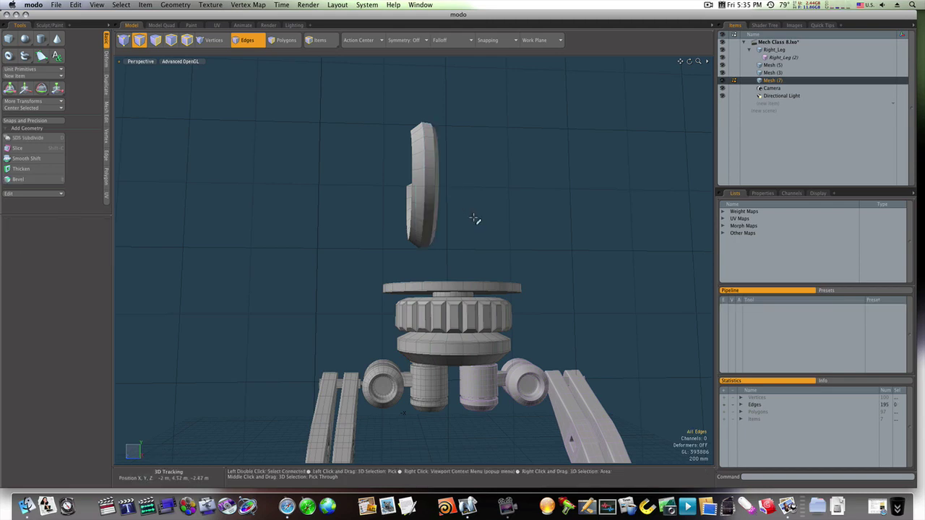
Select three adjacent polygons across the arc's lower outer side and bevel them as one group with a 760 mm shift and 39 mm inset
alt+drag(476, 218, 450, 212)
key(2)
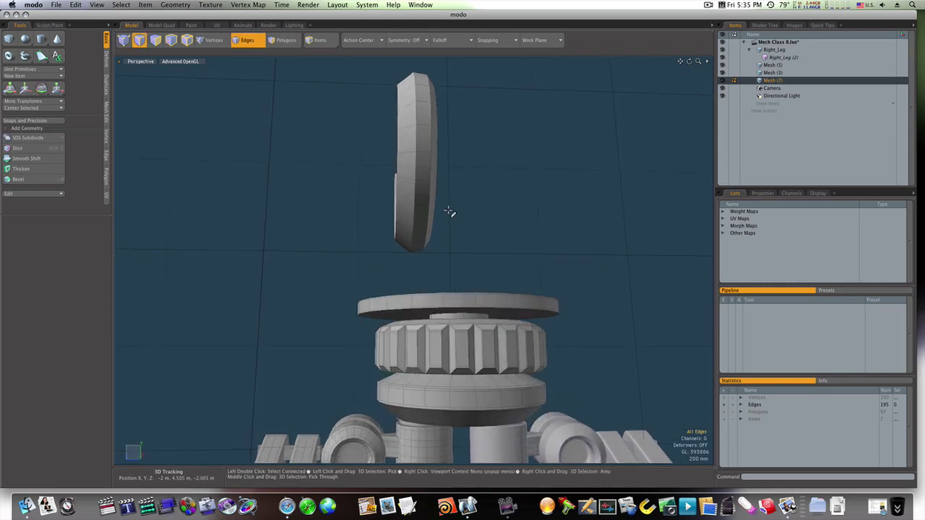
alt+drag(416, 247, 370, 289)
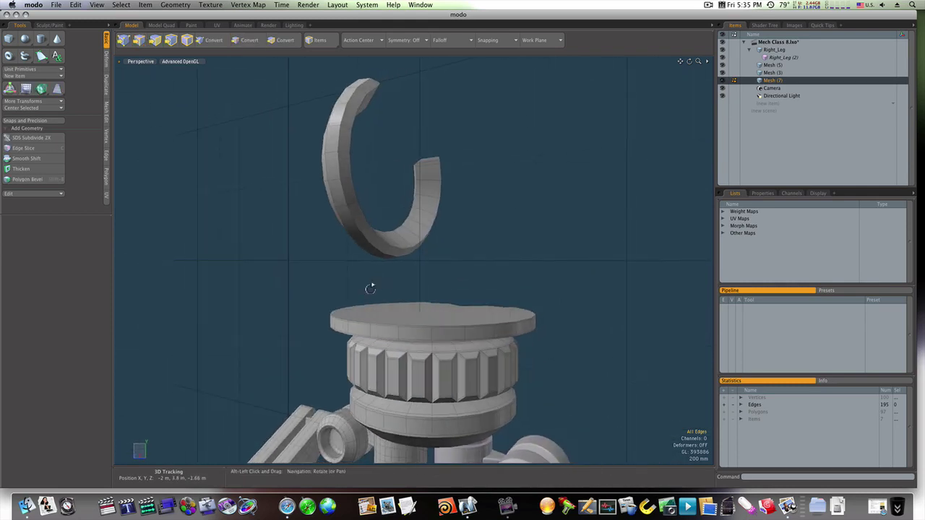
click(278, 42)
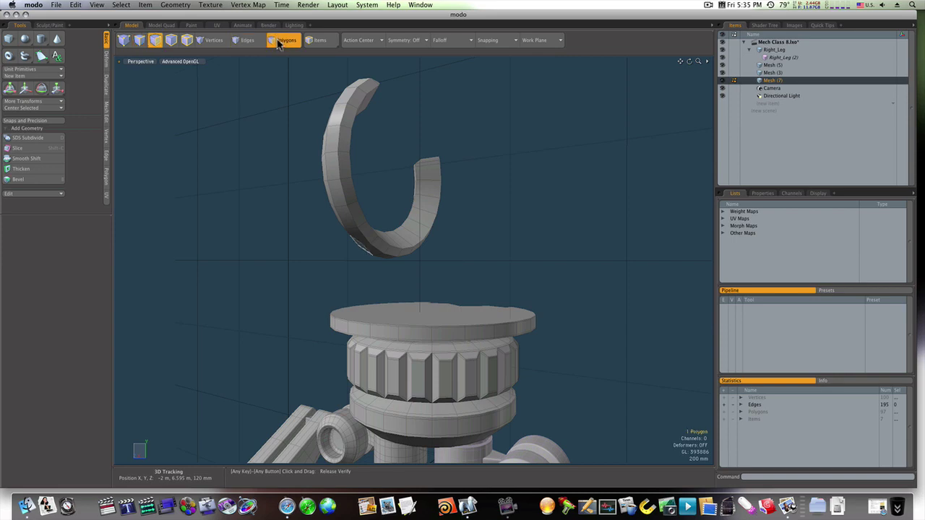
alt+drag(304, 134, 161, 151)
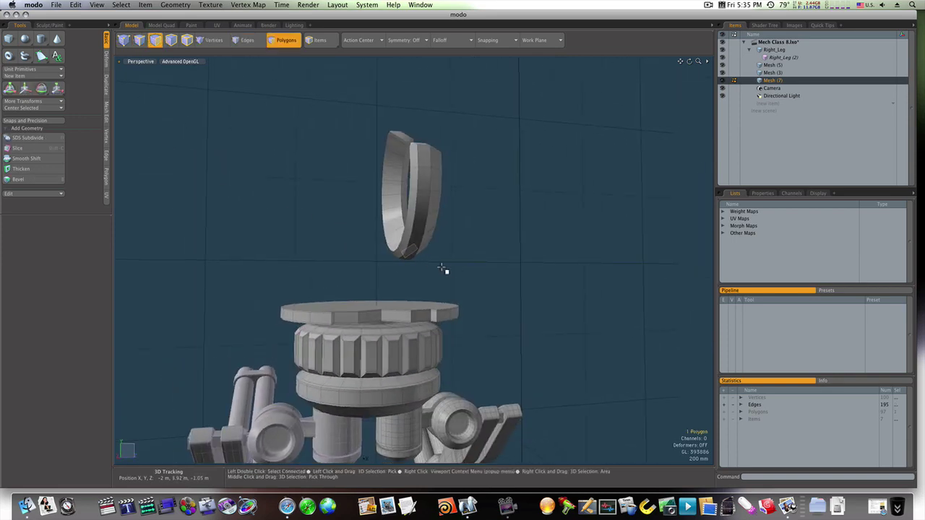
drag(410, 252, 416, 255)
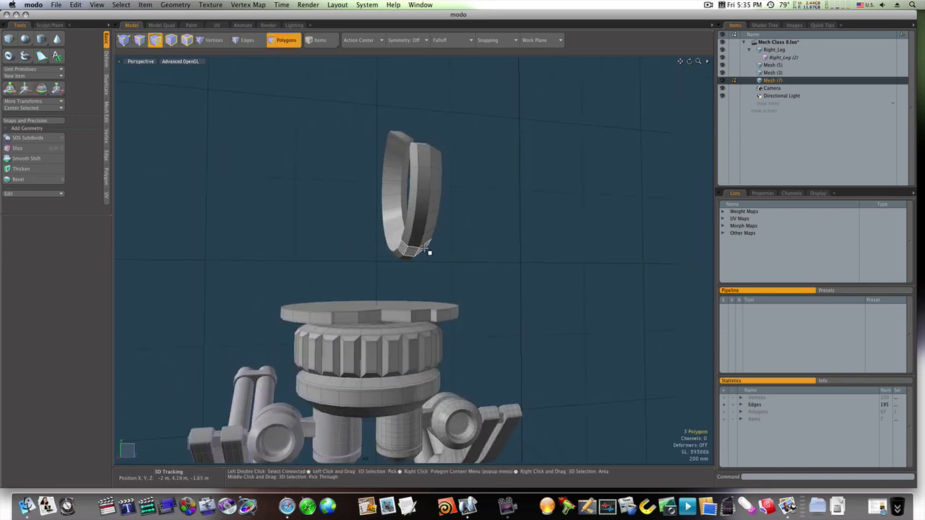
key(b)
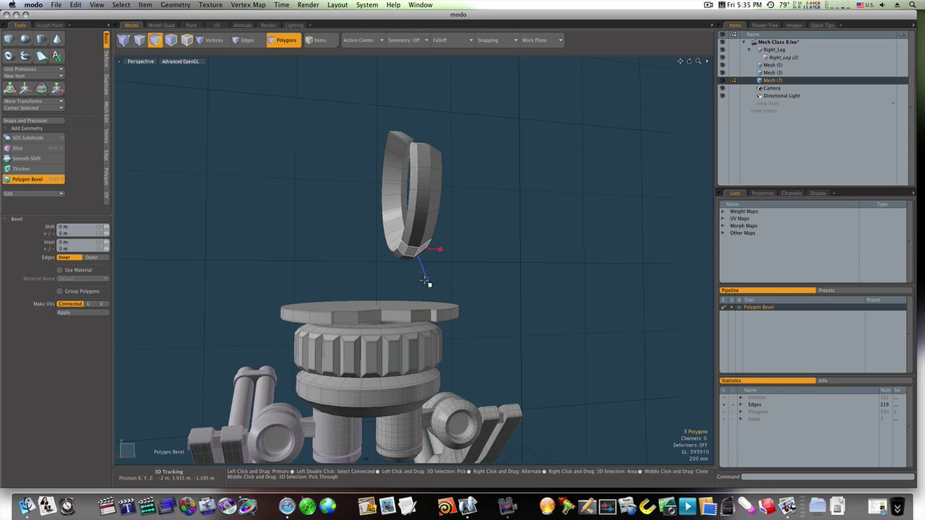
drag(428, 282, 431, 293)
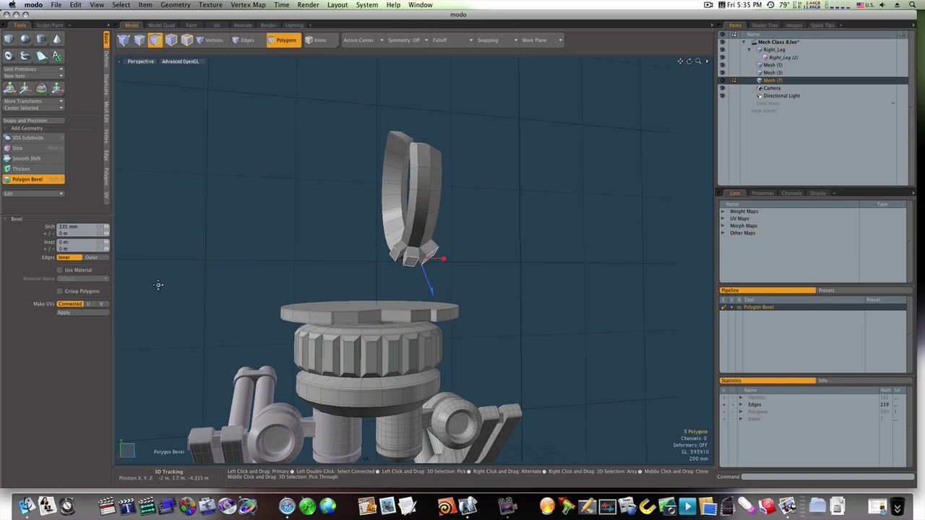
click(60, 291)
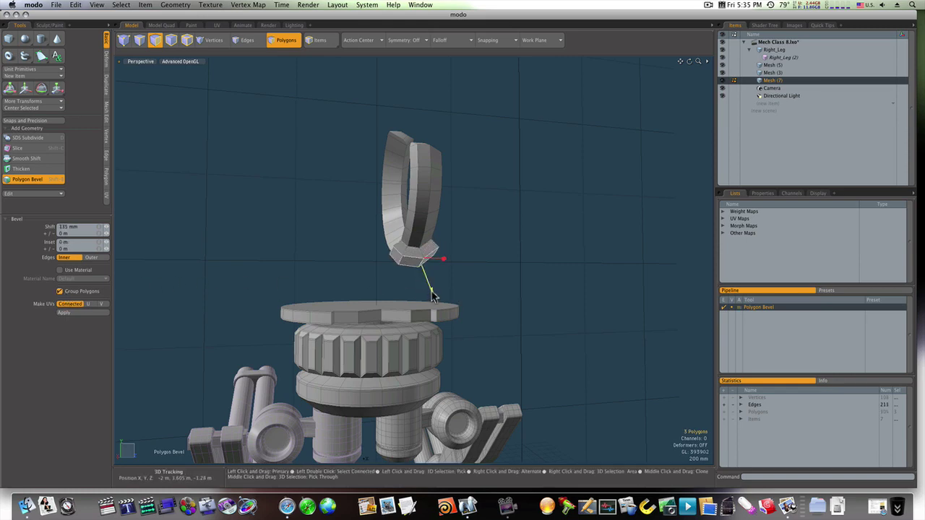
drag(431, 294, 448, 277)
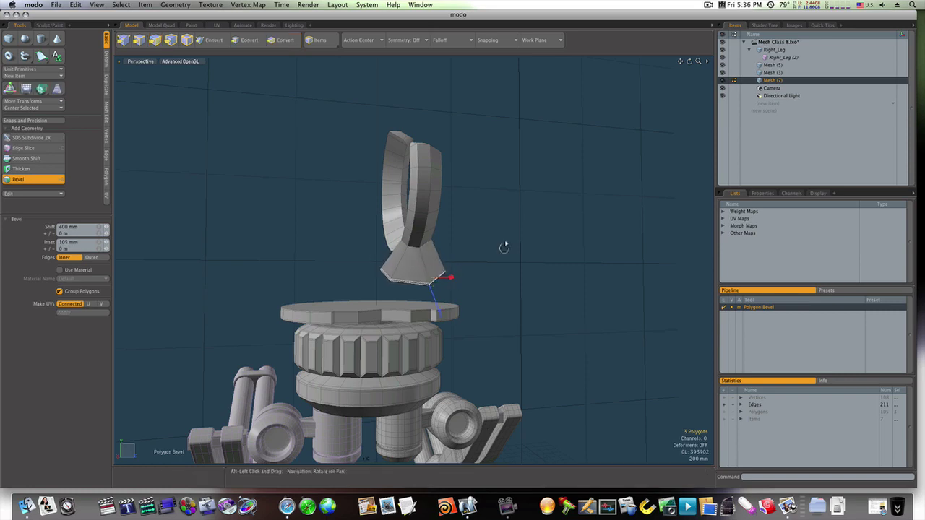
alt+drag(502, 248, 450, 279)
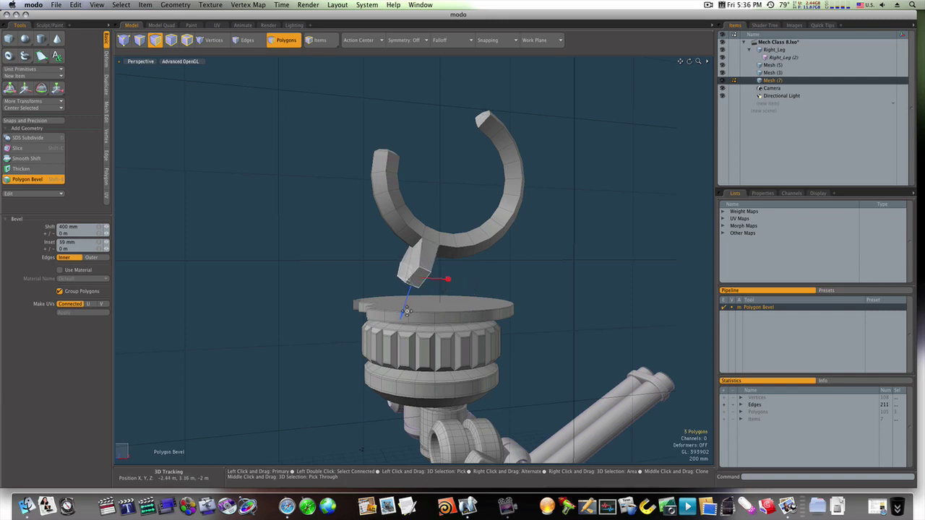
drag(407, 311, 471, 316)
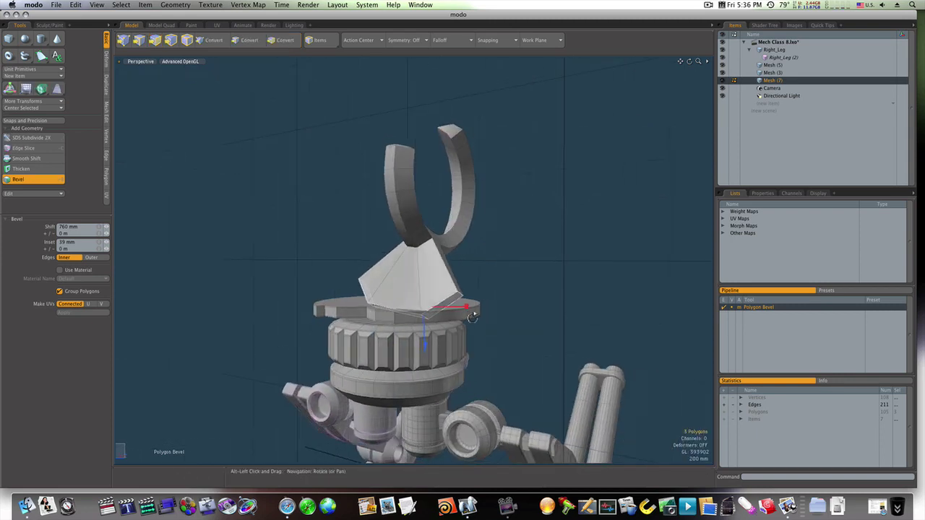
Scale the beveled leg's end faces to 3% in Y and 43.5% in Z, and raise them 200 mm
key(space)
key(r)
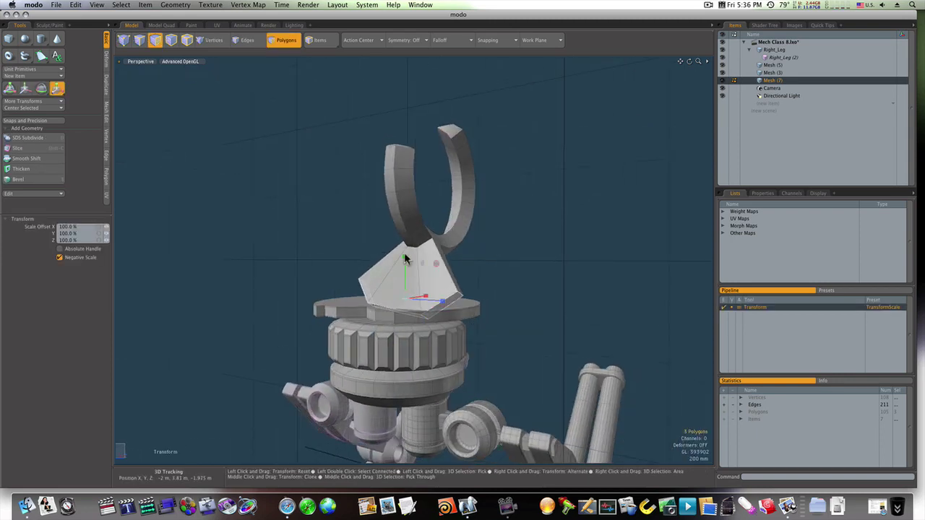
drag(405, 262, 456, 342)
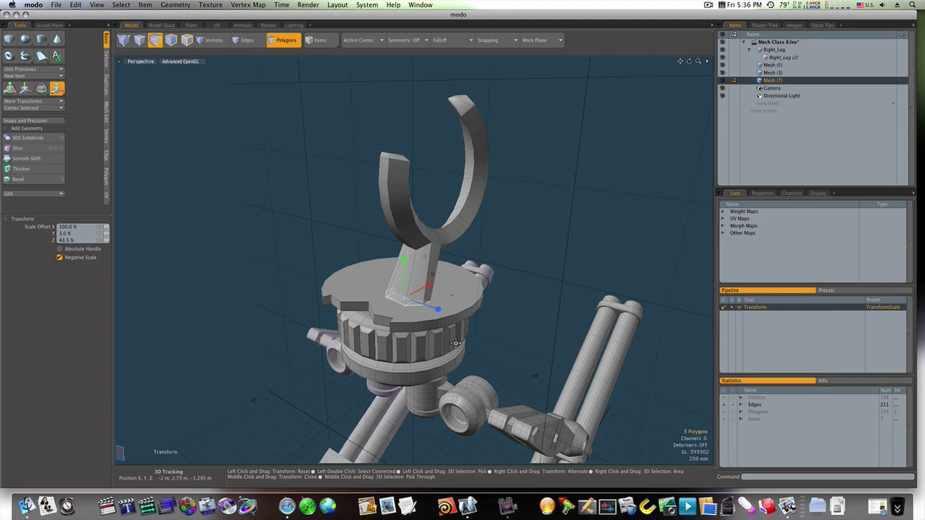
key(w)
mouse_move(407, 285)
mouse_down()
mouse_move(405, 297)
mouse_move(405, 268)
mouse_up()
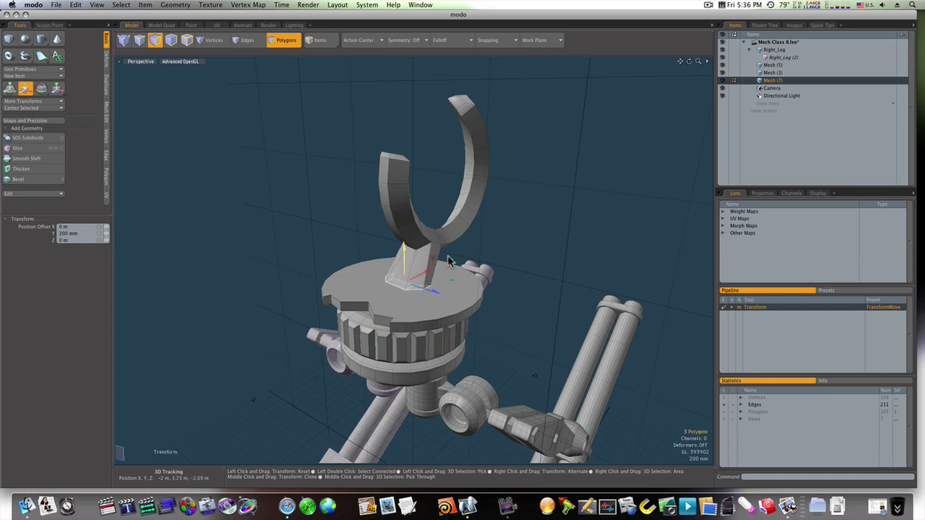
key(space)
alt+drag(535, 243, 443, 224)
click(435, 243)
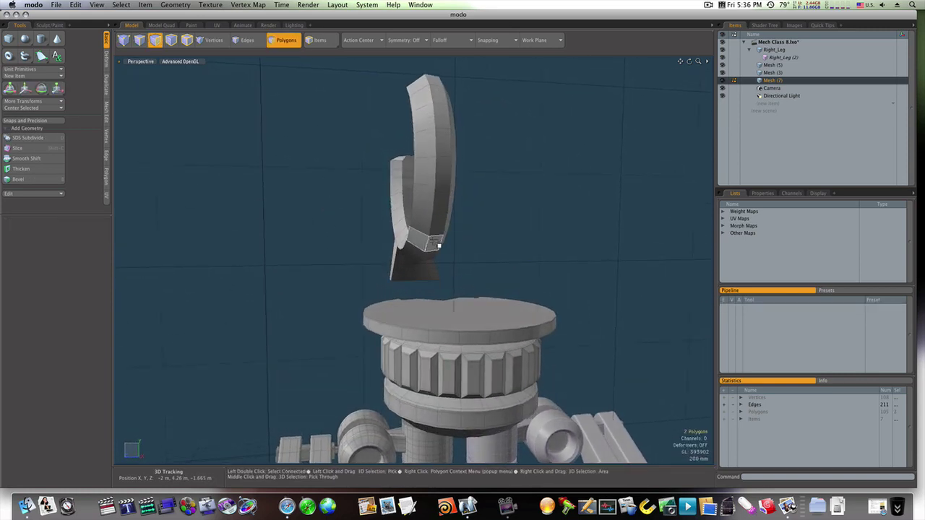
key(b)
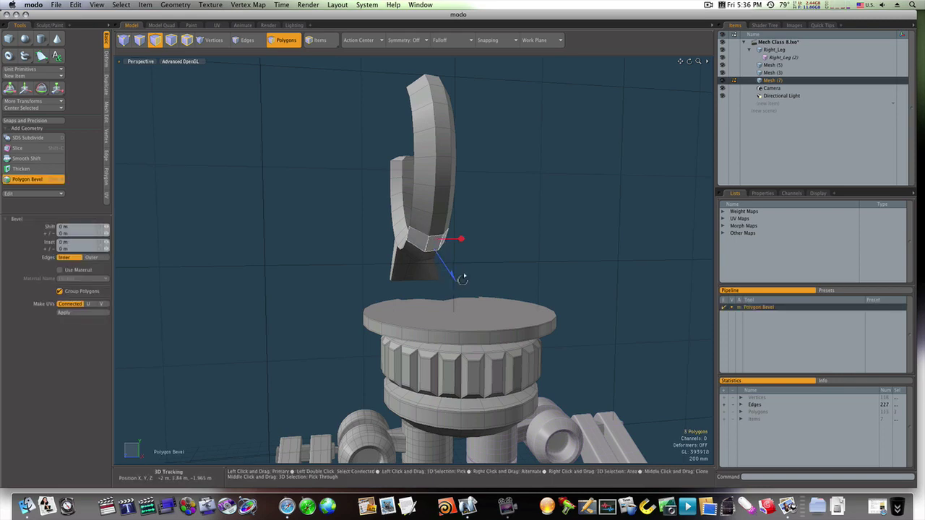
alt+drag(463, 279, 445, 256)
key(space)
key(1)
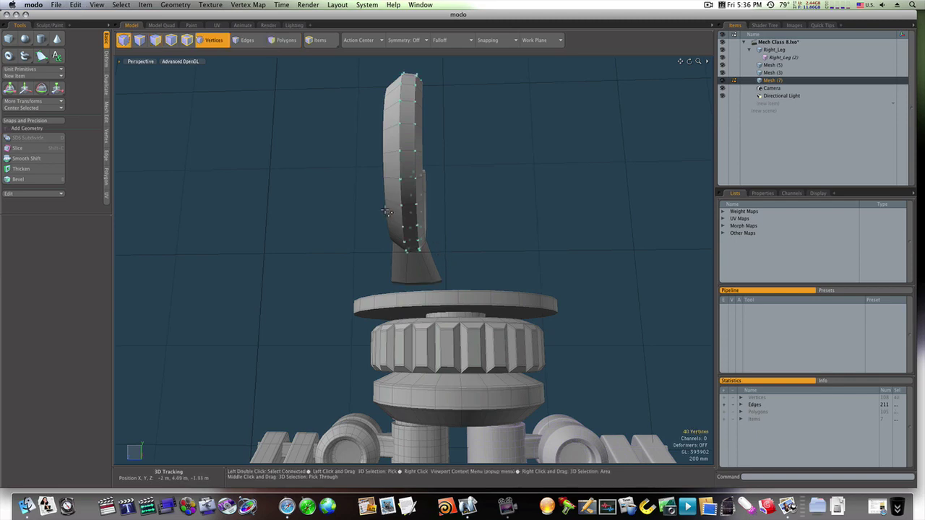
Select the three matching polygons on the other lower side of the arc and bevel them outward as a group to form a second leg
key(2)
key(3)
drag(400, 236, 370, 324)
key(b)
key(space)
Scale the second leg's end faces flat vertically and narrow them to match the first leg
key(r)
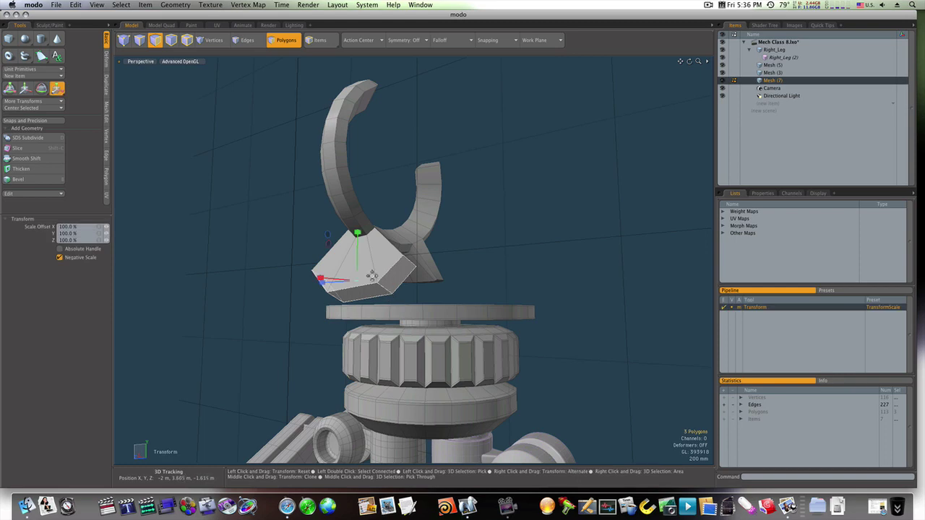
alt+drag(335, 285, 345, 305)
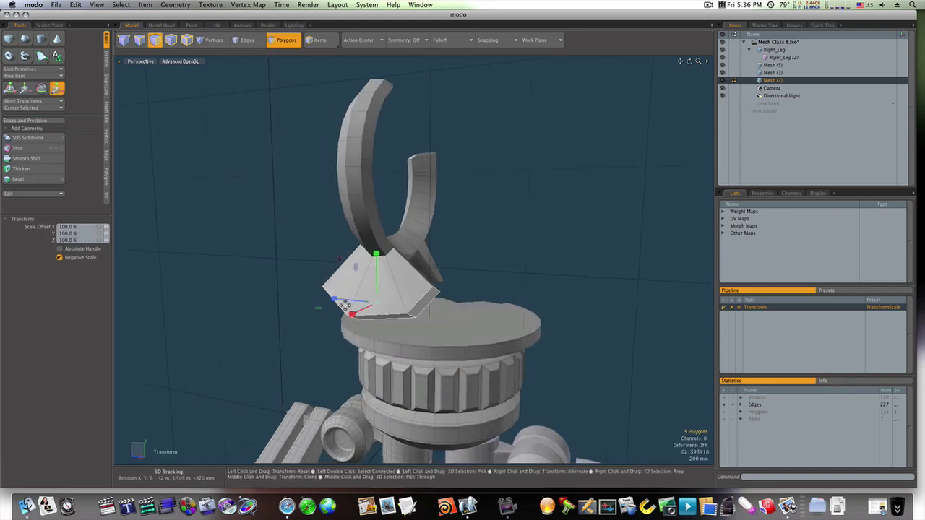
drag(355, 266, 351, 300)
key(Escape)
key(Escape)
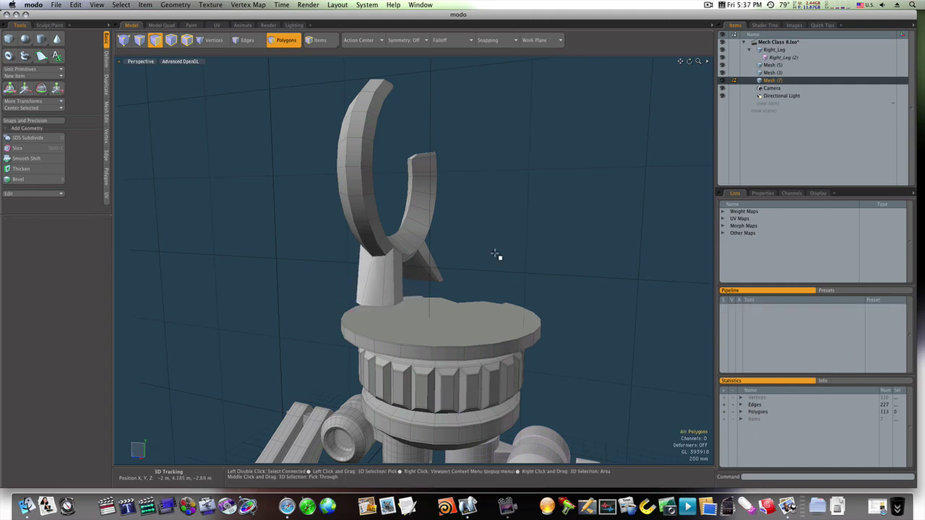
Move the whole arc with its two legs down so the legs rest on the notched plate
alt+drag(498, 256, 450, 256)
key(w)
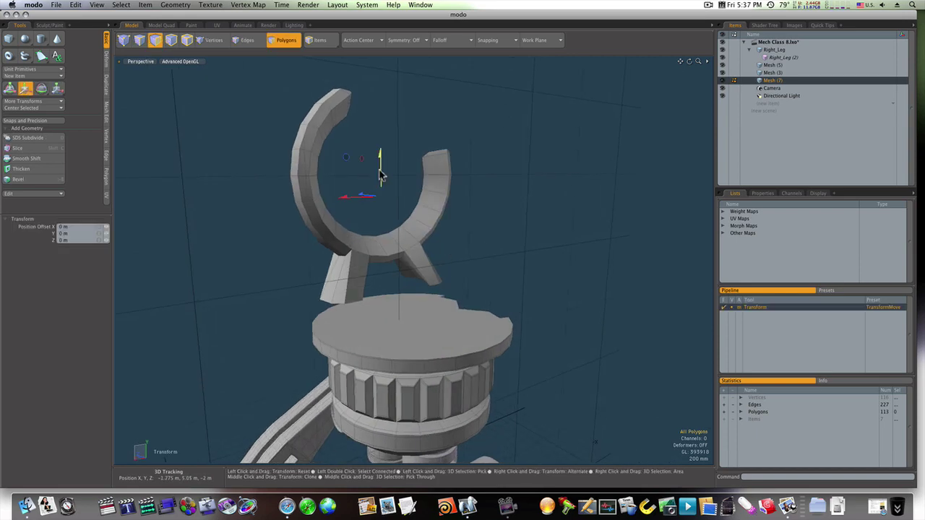
drag(381, 176, 296, 227)
key(space)
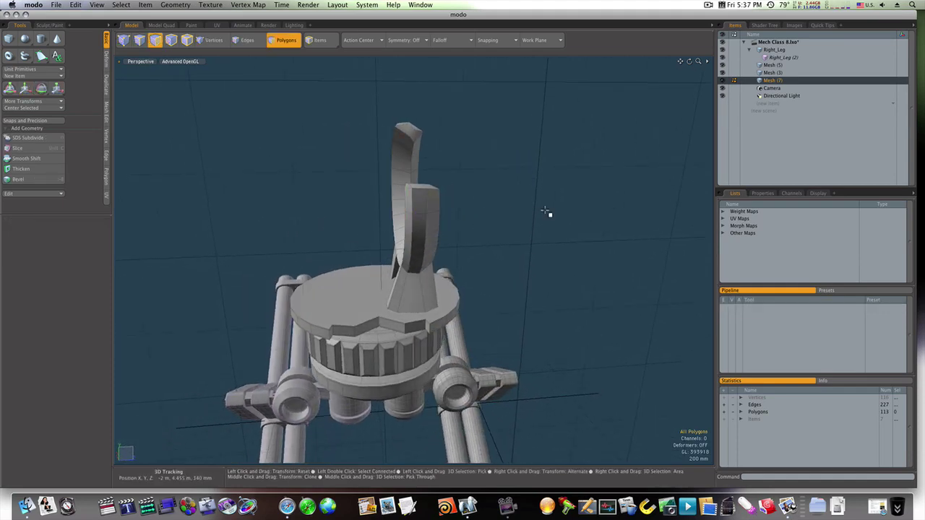
Scale the whole arc to 83.5% along the Z axis to make it thinner
key(r)
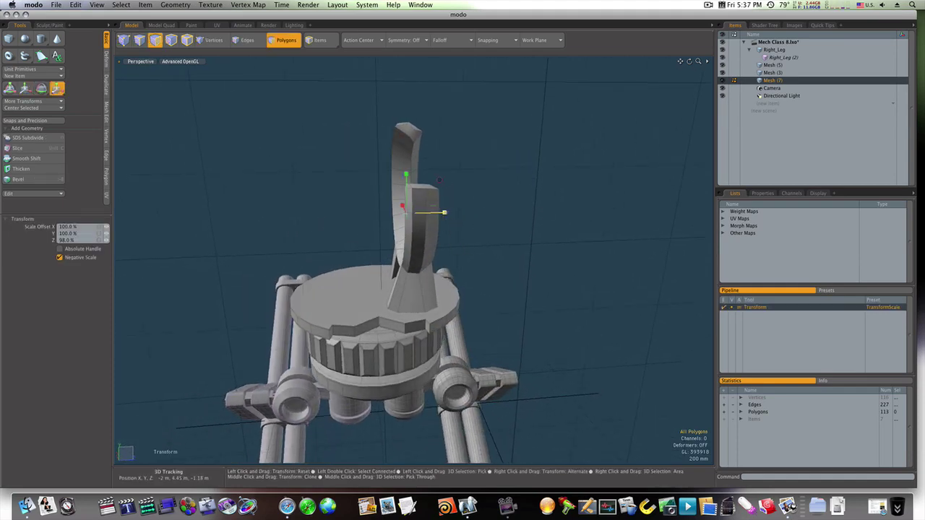
drag(444, 212, 440, 212)
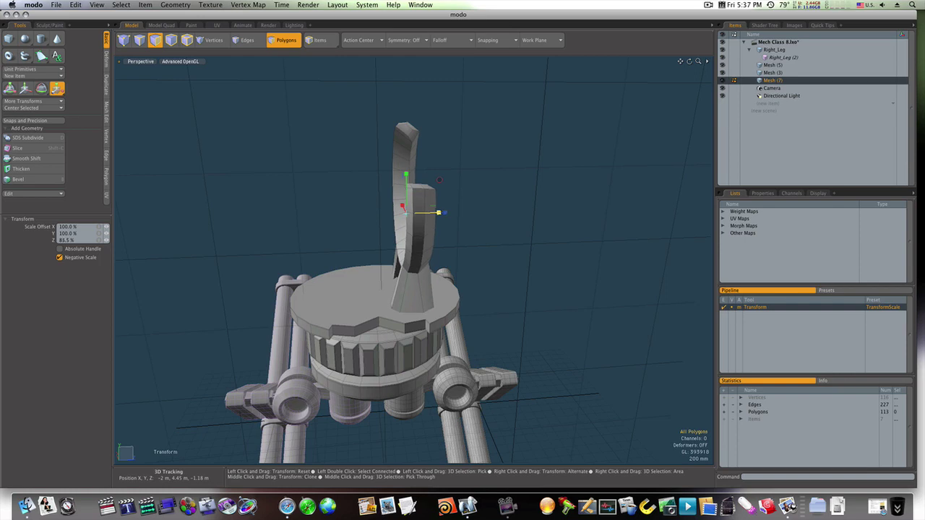
key(space)
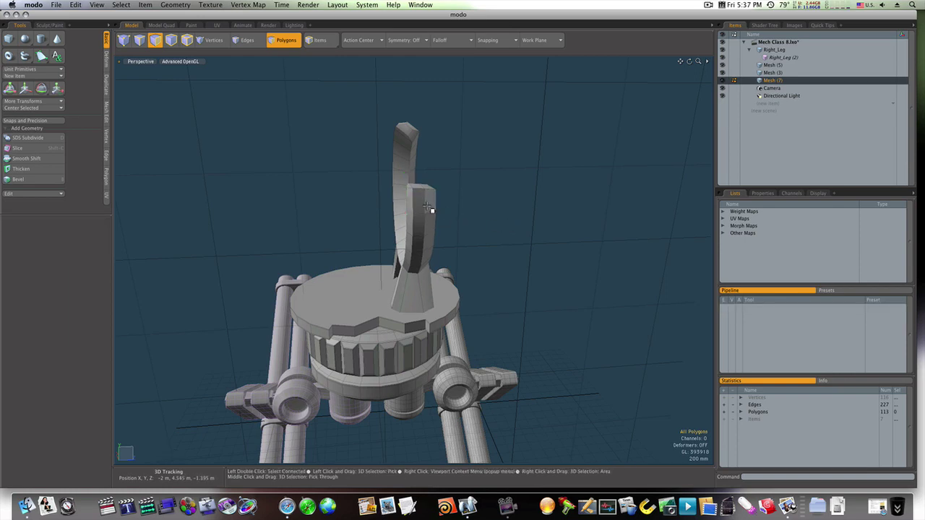
Select two polygons along the arc's outer face and cut two symmetric loop slices at 11.5%
drag(421, 202, 420, 227)
key(alt+c)
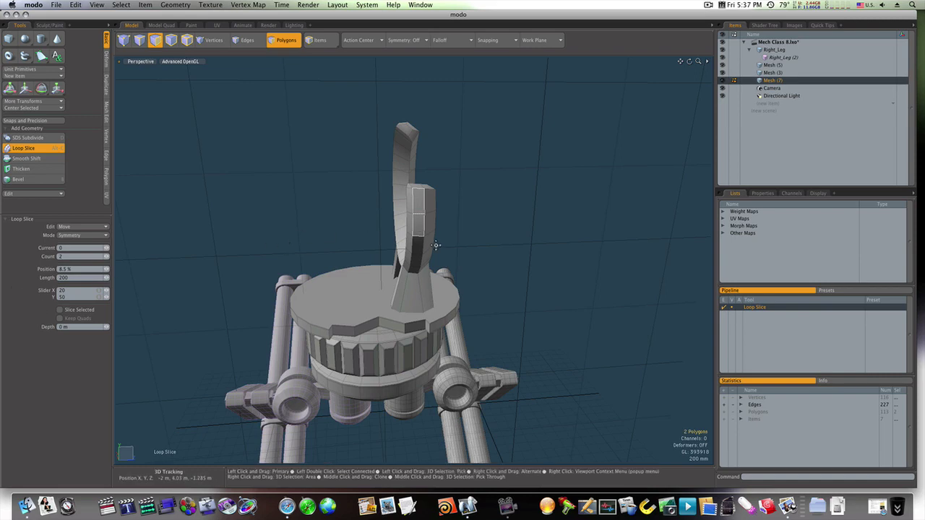
click(437, 246)
drag(436, 246, 448, 246)
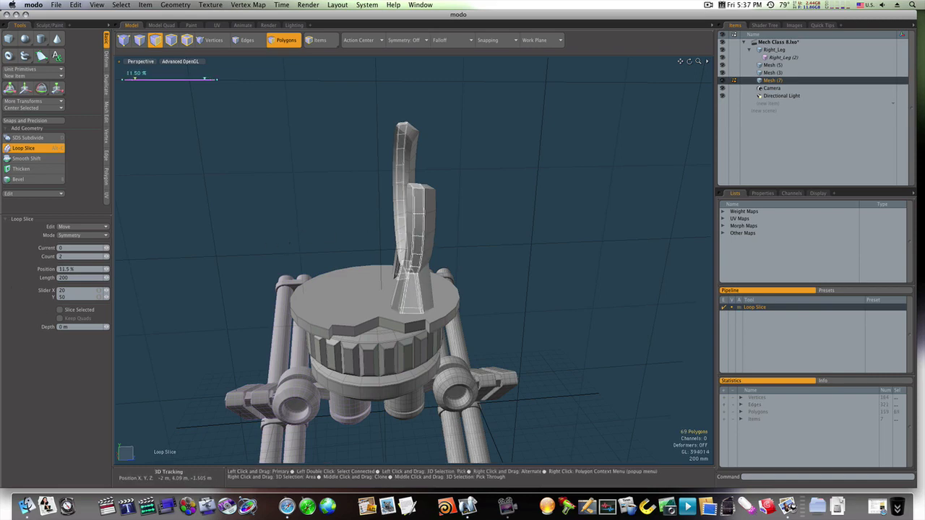
key(space)
Cut two symmetric loop slices at 15.5% along the neighbouring polygon strips of the arc, including its inner face
click(448, 238)
mouse_move(432, 215)
mouse_down()
mouse_move(430, 240)
mouse_move(408, 241)
mouse_up()
key(alt+c)
click(431, 242)
key(space)
key(alt+c)
click(408, 242)
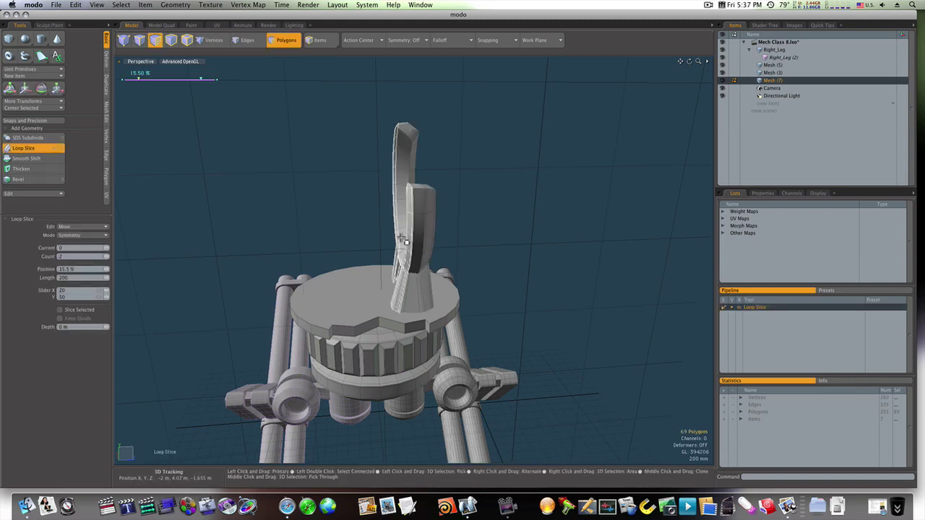
key(space)
key(alt+c)
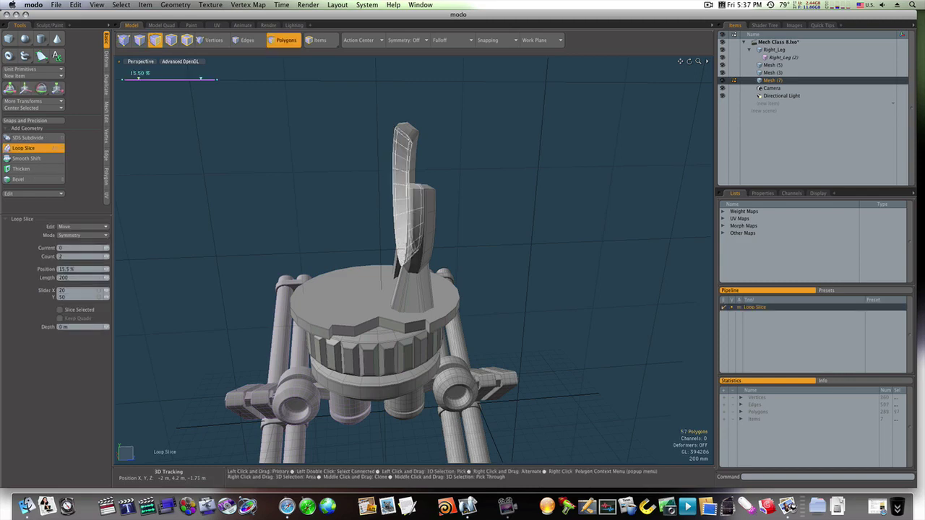
Cut the same symmetric 15.5% loop slices along the arc's flat side face
alt+drag(480, 230, 415, 258)
key(space)
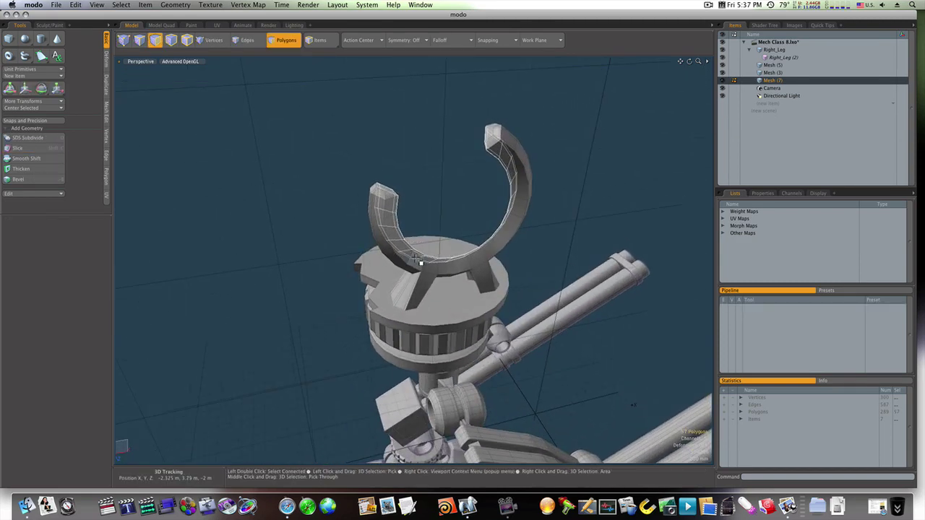
key(alt+c)
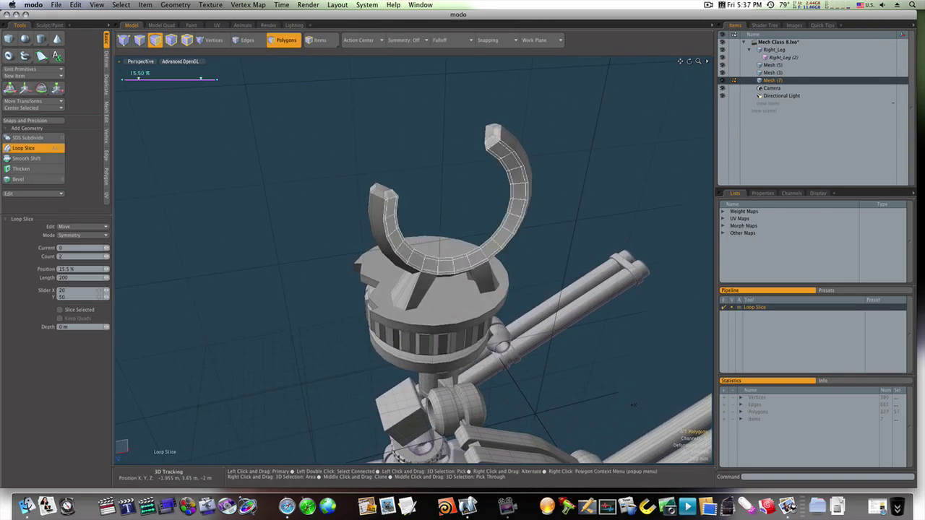
Cut two symmetric loop slices at 15.5% through each of the two support legs under the arc
key(space)
key(alt+c)
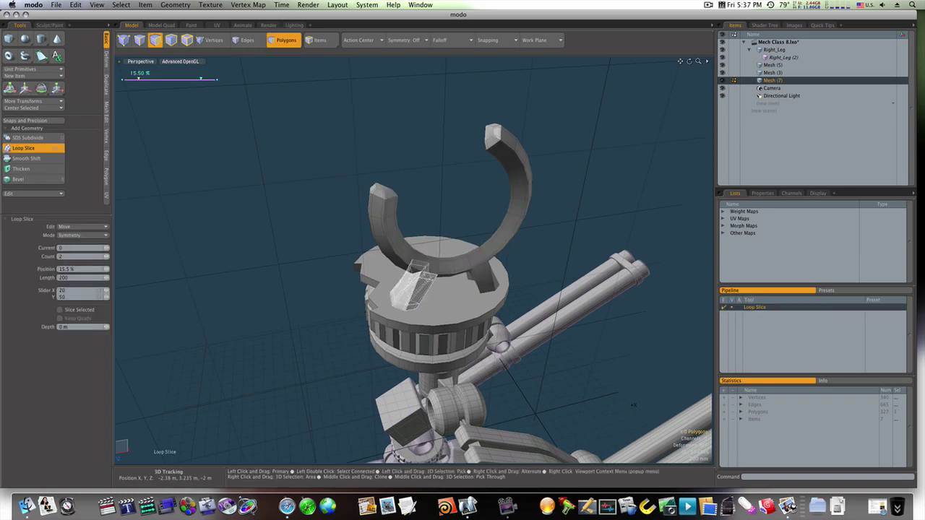
key(space)
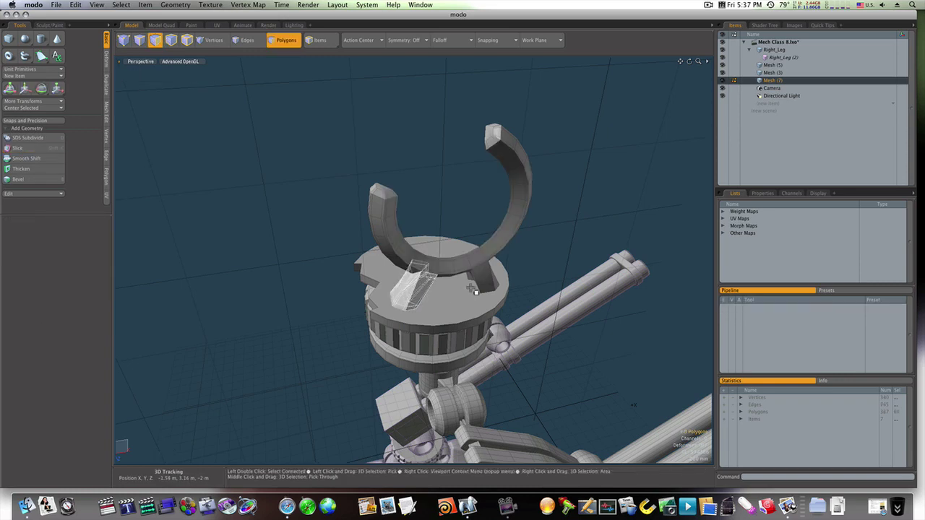
click(490, 279)
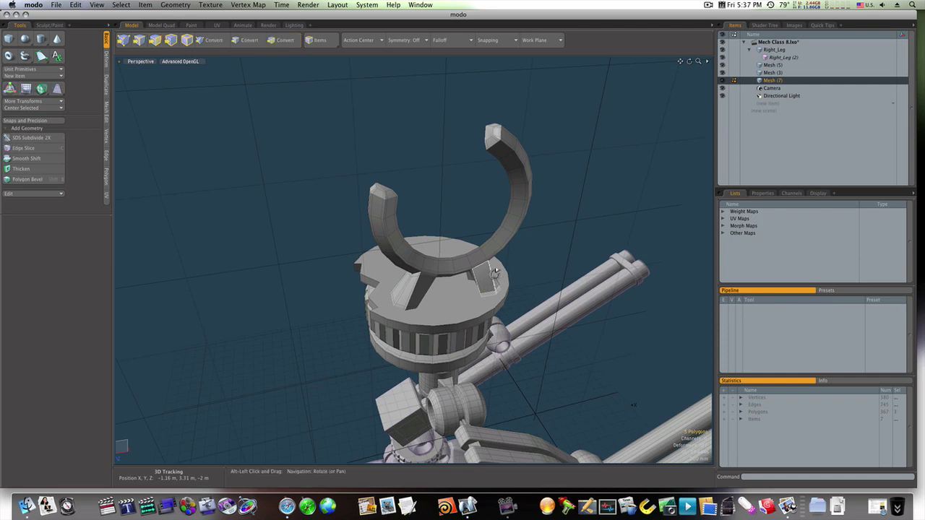
key(alt+c)
key(space)
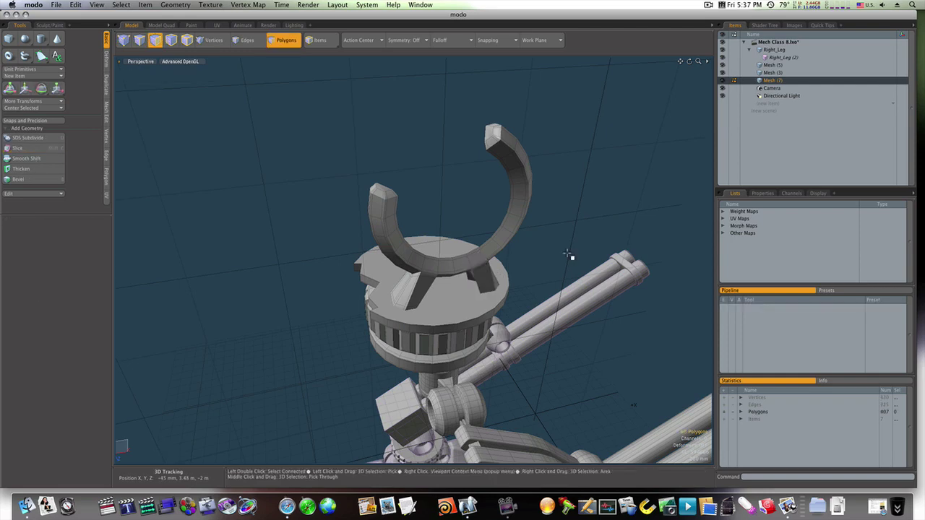
Turn on subdivision smoothing for the arc mesh and lower it 65 mm along the Y axis toward the plate
click(568, 255)
alt+drag(562, 253, 501, 248)
key(w)
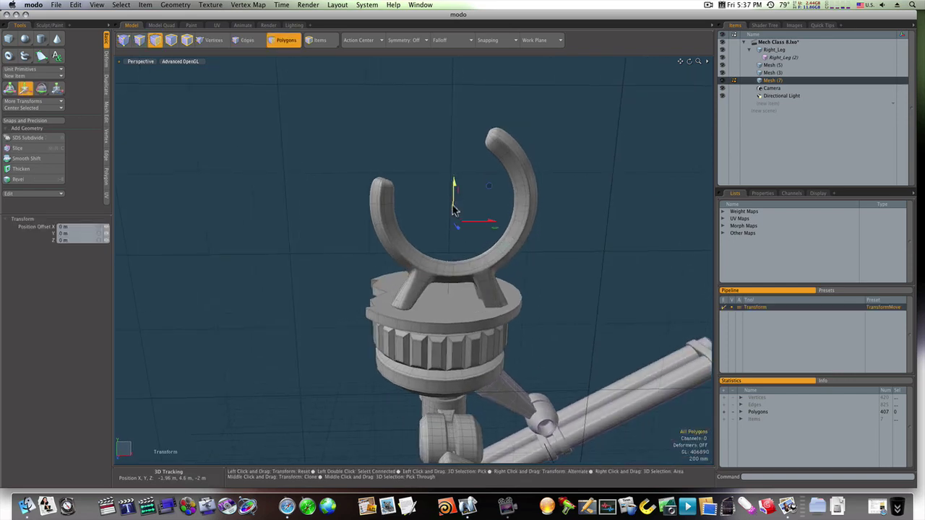
drag(454, 210, 455, 223)
alt+drag(461, 278, 454, 223)
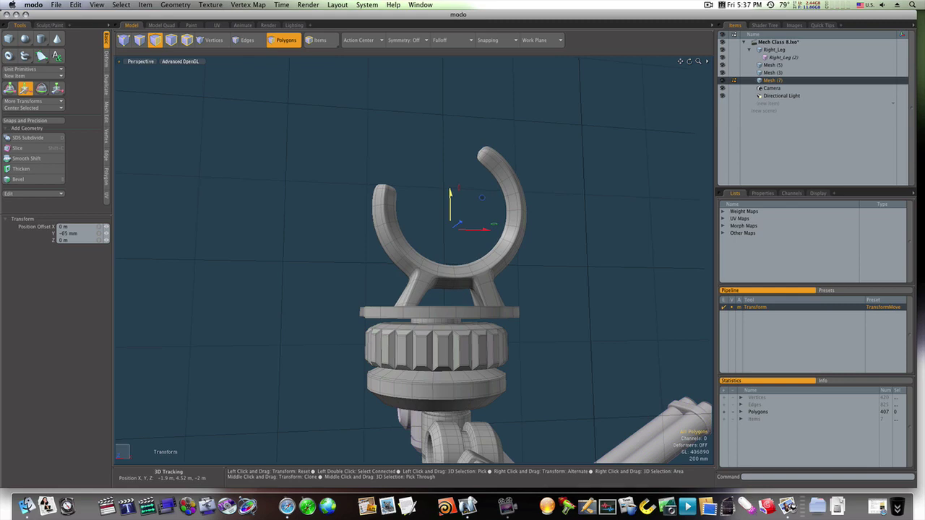
key(space)
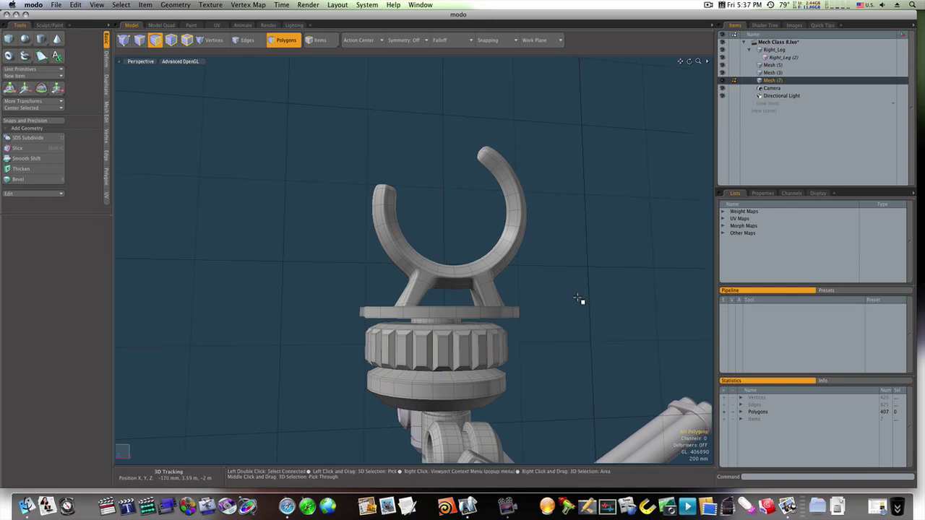
Turn off subdivision smoothing and shift the arc with its legs about -95 mm along X and 175 mm along Z on the plate
alt+drag(542, 340, 663, 402)
key(w)
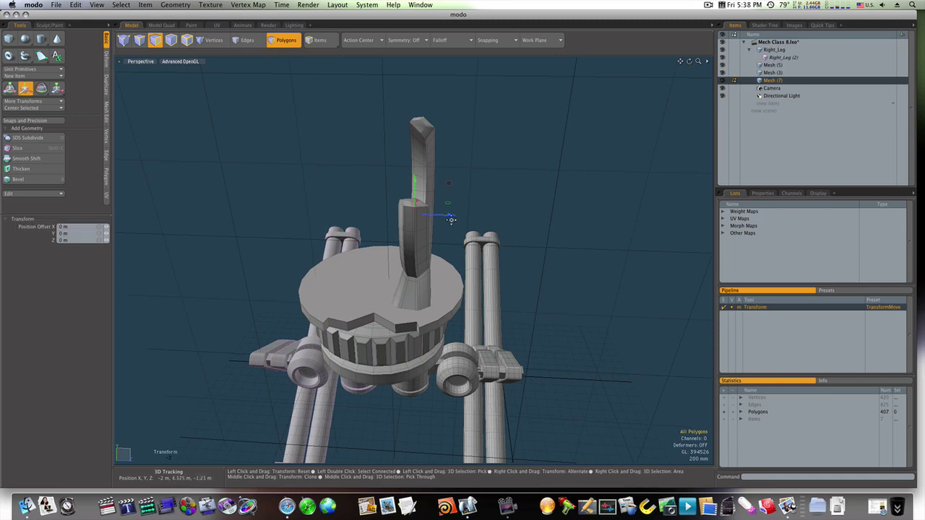
drag(449, 215, 466, 215)
alt+drag(522, 258, 578, 241)
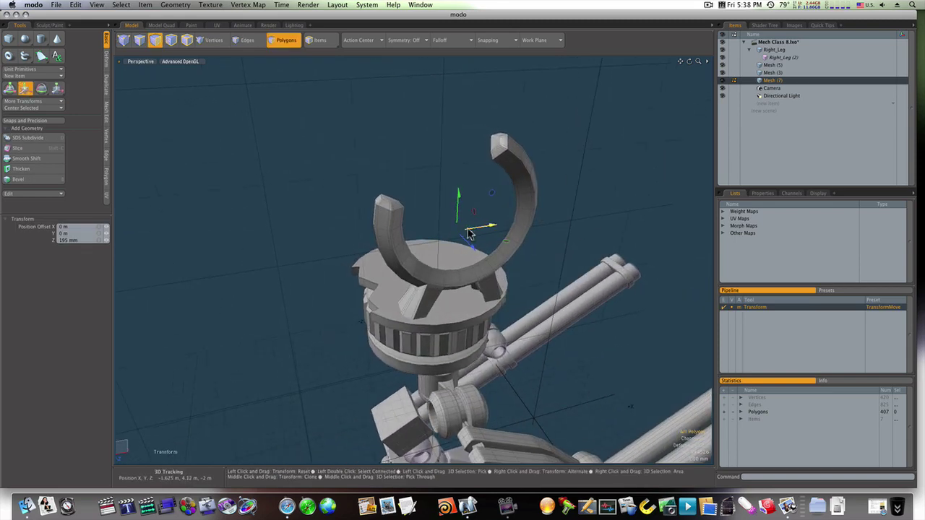
drag(498, 225, 464, 247)
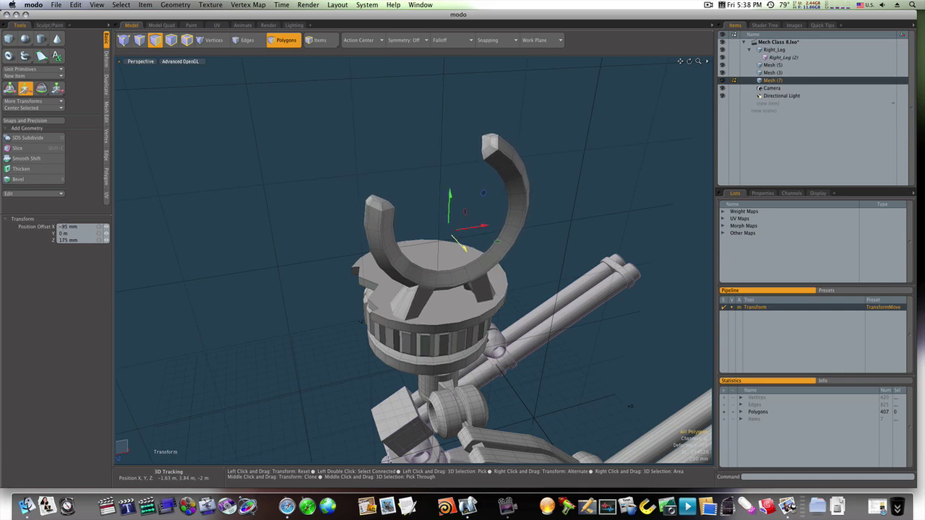
alt+drag(494, 292, 620, 279)
drag(460, 227, 457, 225)
key(space)
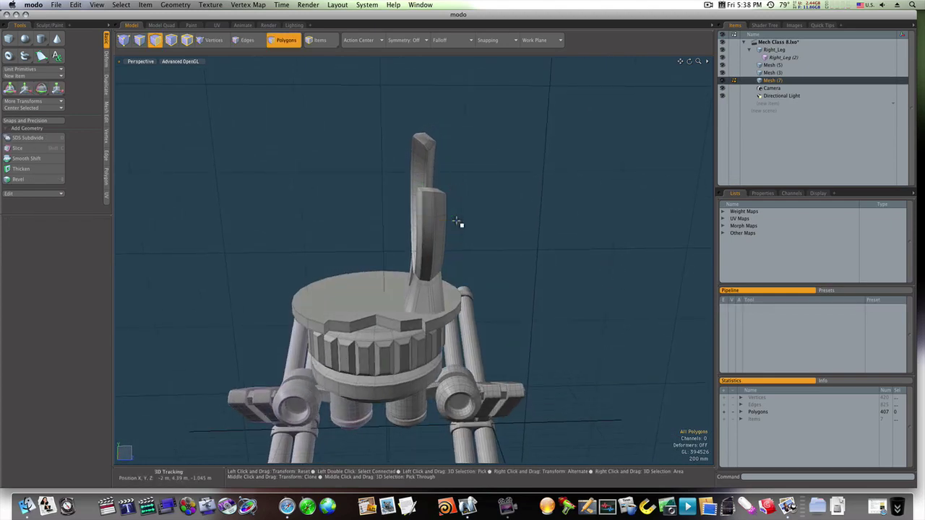
Create an instance mirror of the arc across the Z axis, with its center at about -2 m X, 4.01 m Y and -2.095 m Z
click(107, 81)
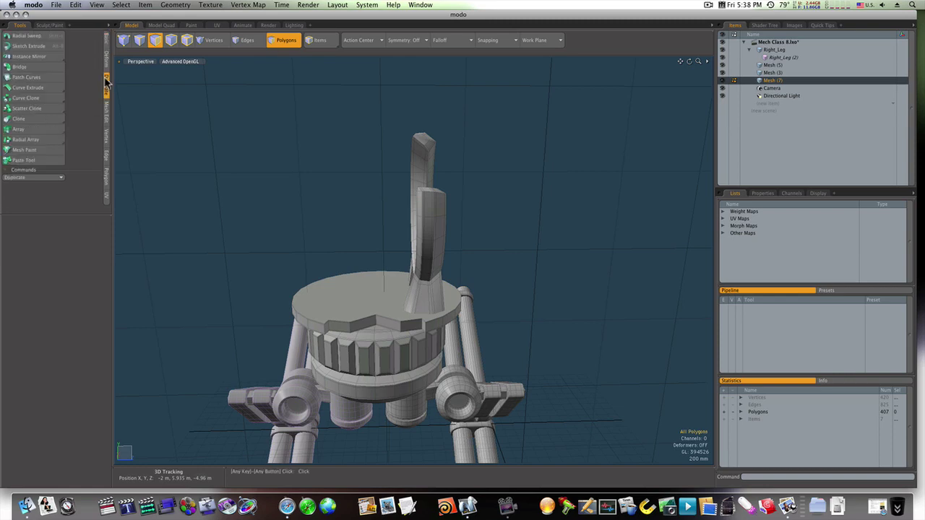
click(43, 56)
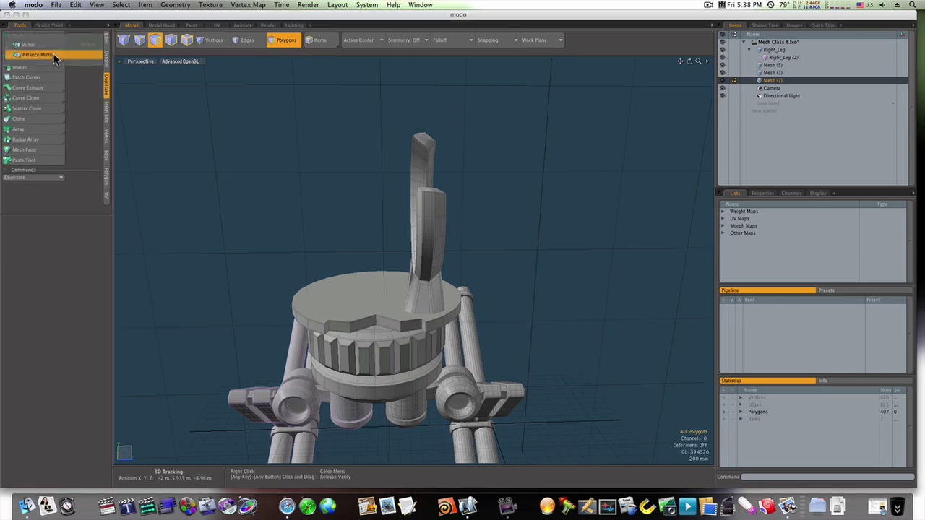
click(52, 57)
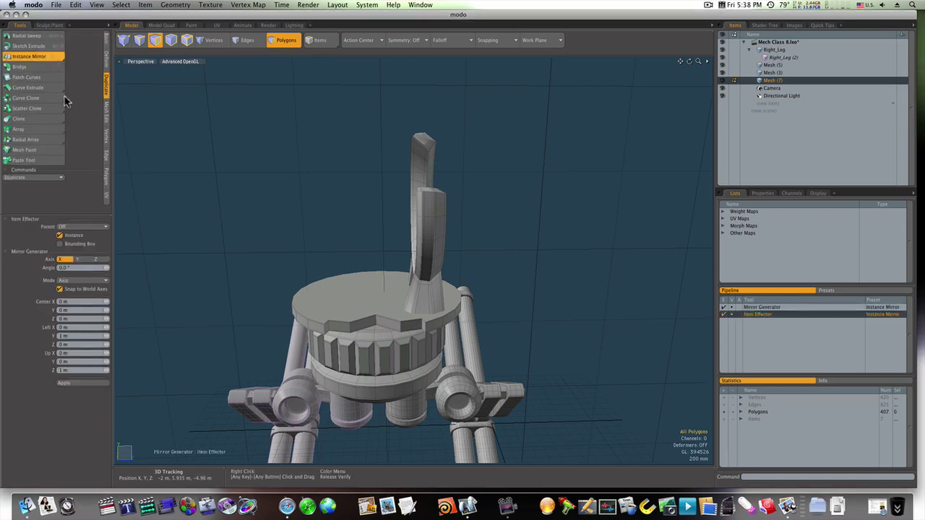
click(97, 259)
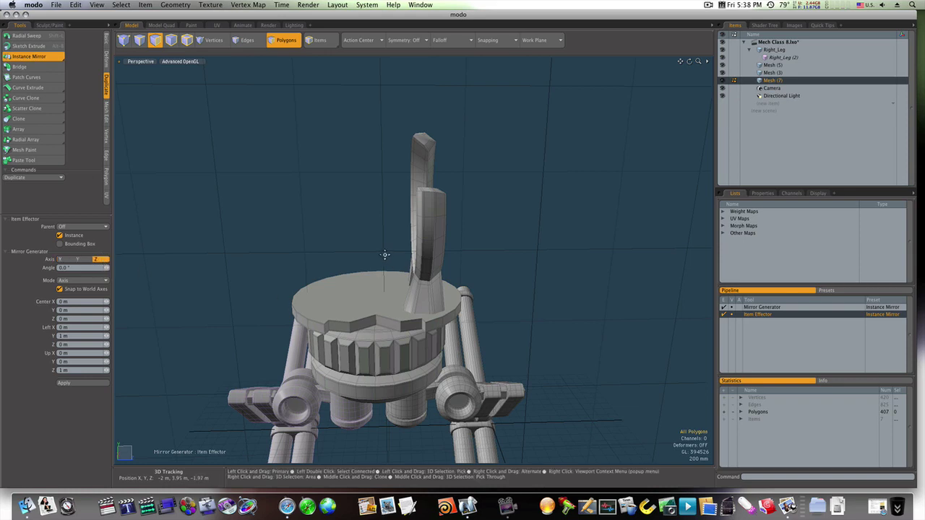
drag(379, 264, 379, 277)
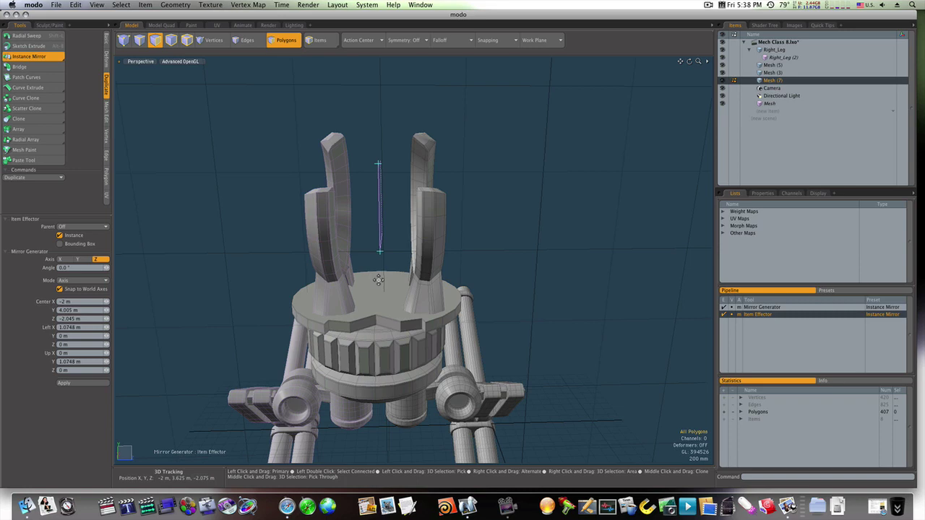
drag(381, 256, 376, 250)
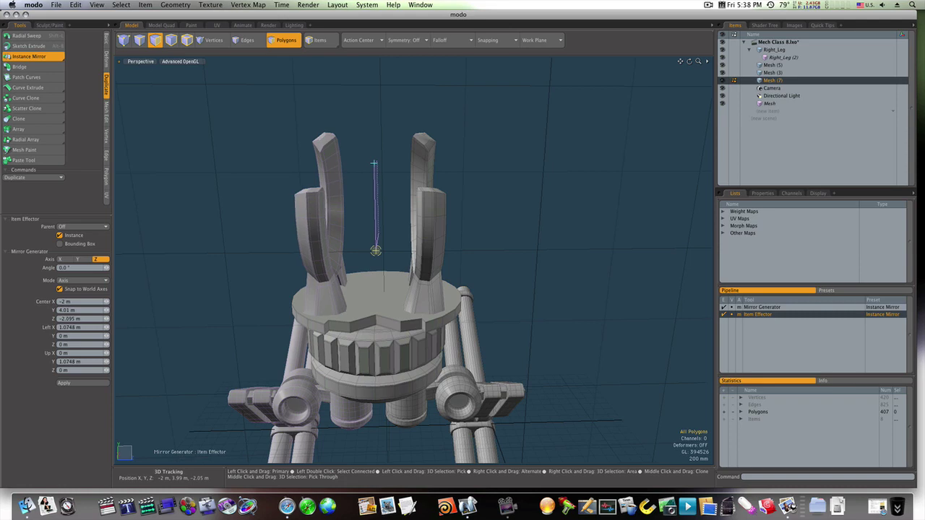
key(space)
Turn subdivision smoothing back on for the arc mesh and check the mirrored pair on the whole mech
alt+drag(501, 267, 463, 307)
key(3)
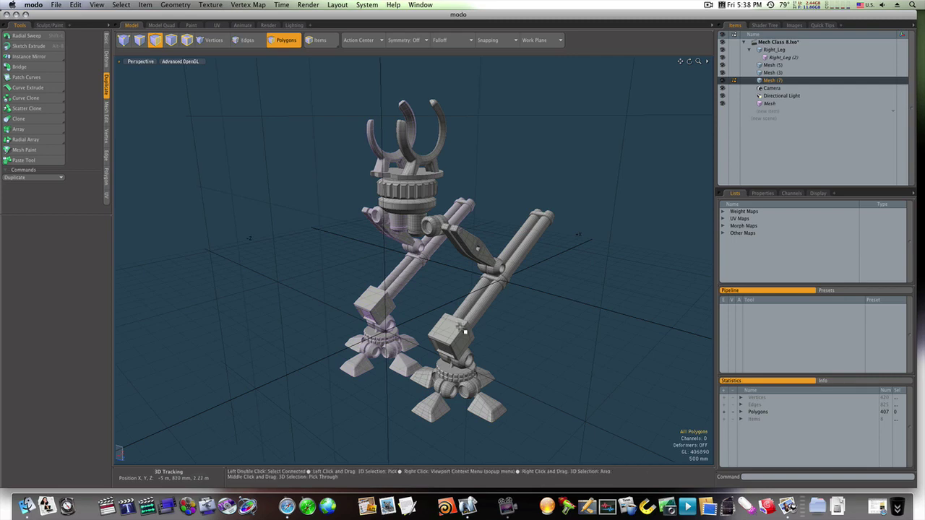
alt+drag(491, 338, 451, 334)
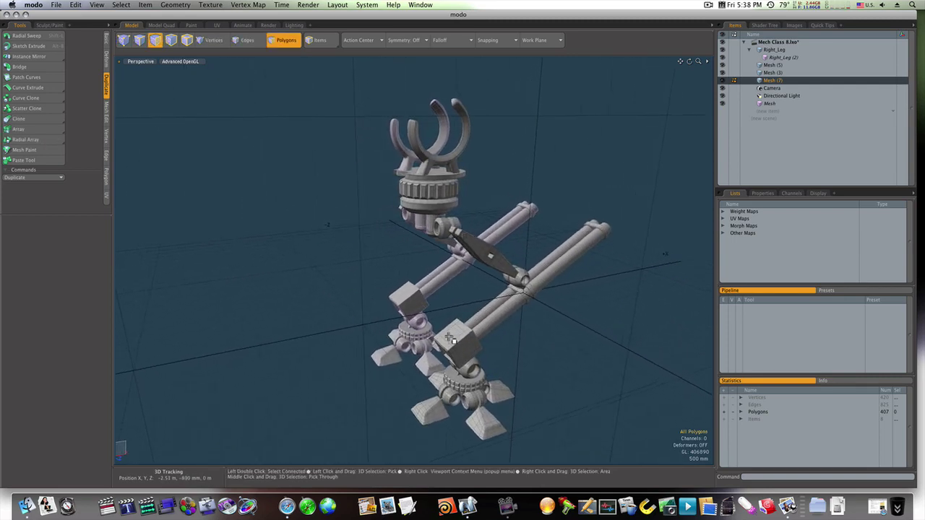